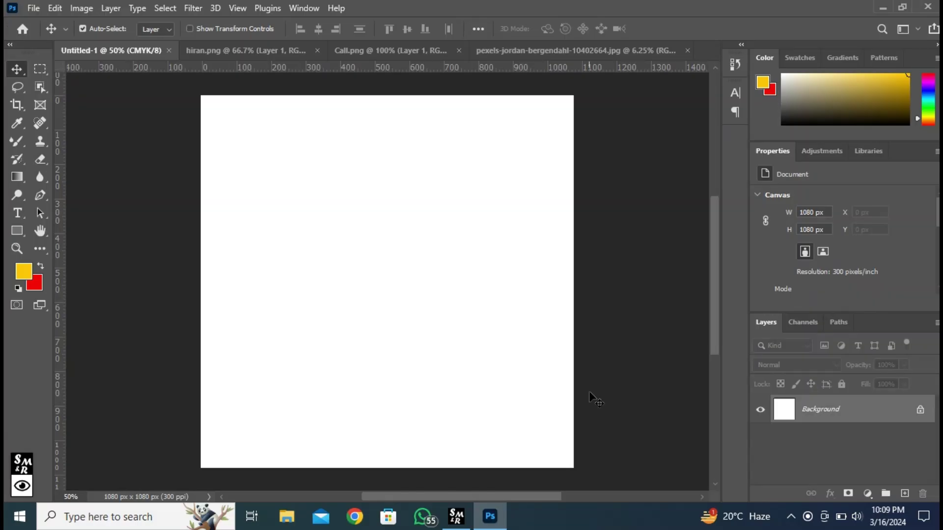
Unlock the blank document's background layer and paste a copy of the entire photo of the man in the suit into it.
left_click(922, 411)
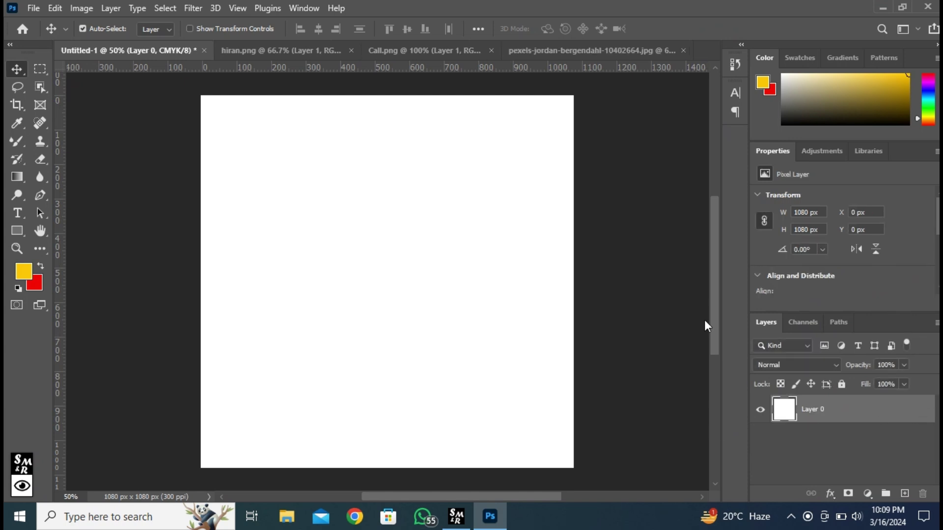
left_click(553, 47)
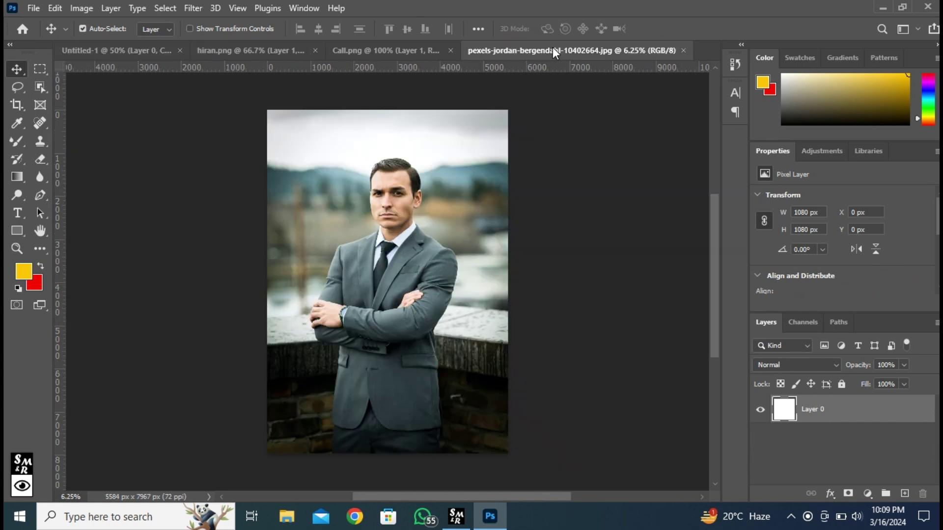
key("ctrl+a")
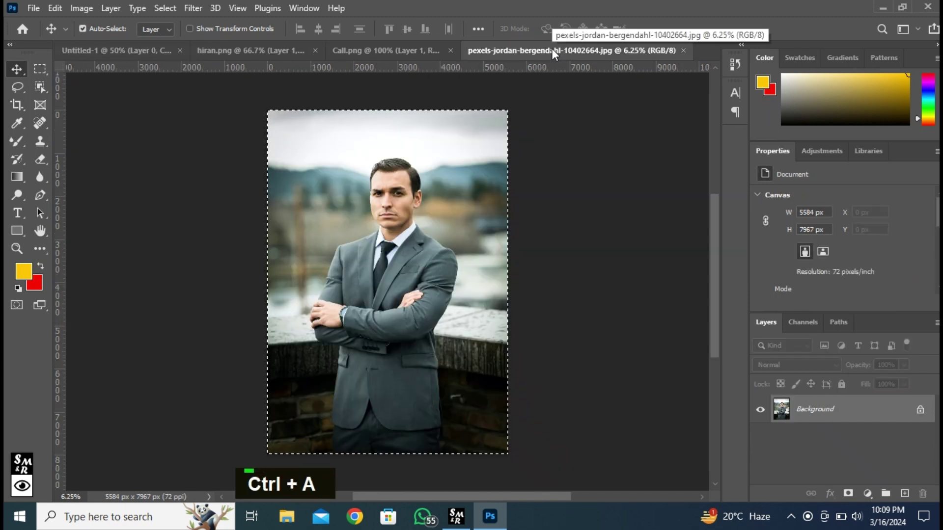
key("ctrl+c")
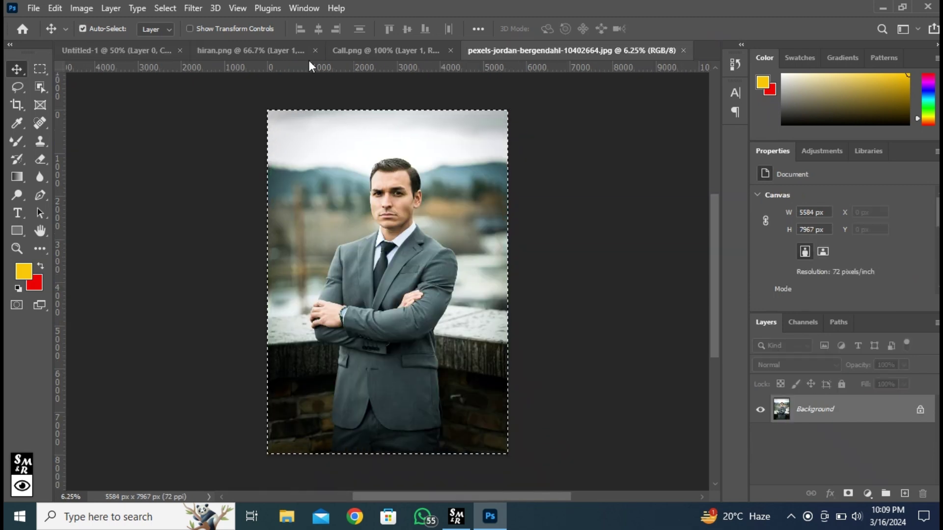
left_click(120, 49)
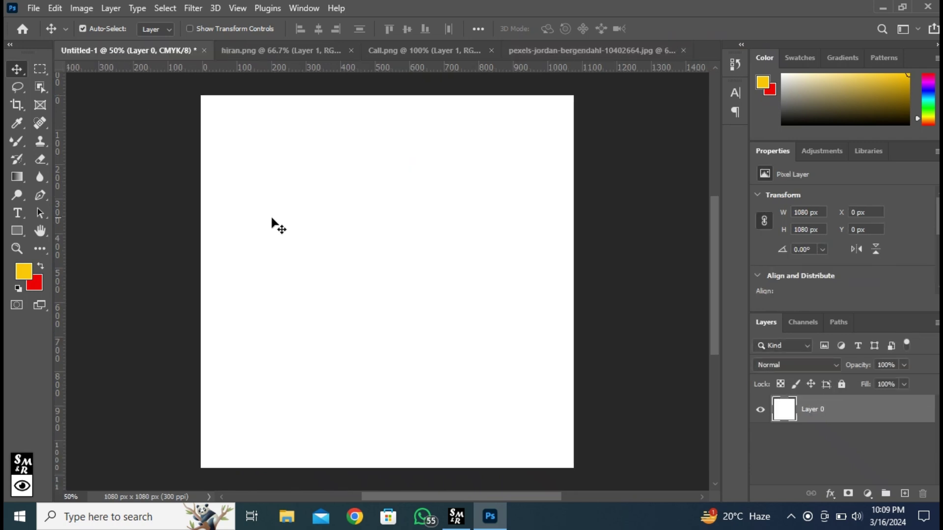
key("ctrl+v")
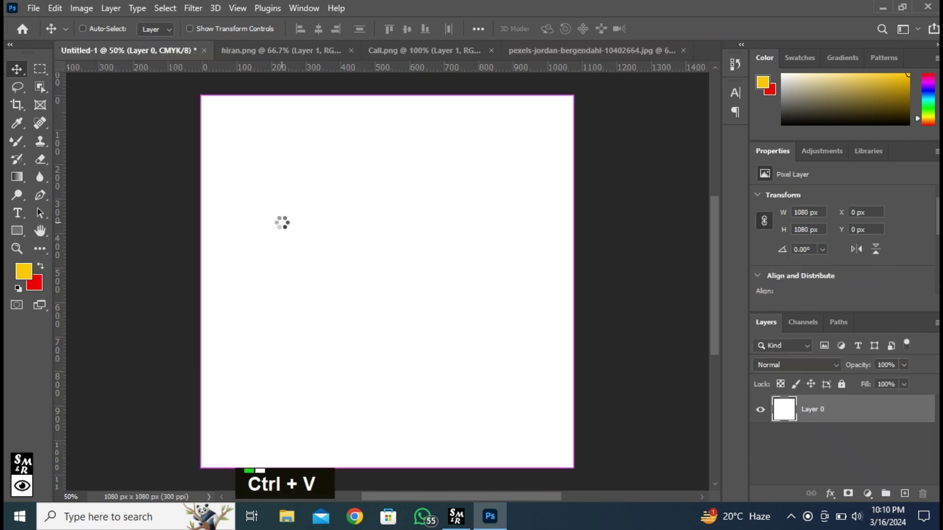
Scale the pasted photo proportionally to about 16% and position it in the lower-right part of the canvas.
key("ctrl+t")
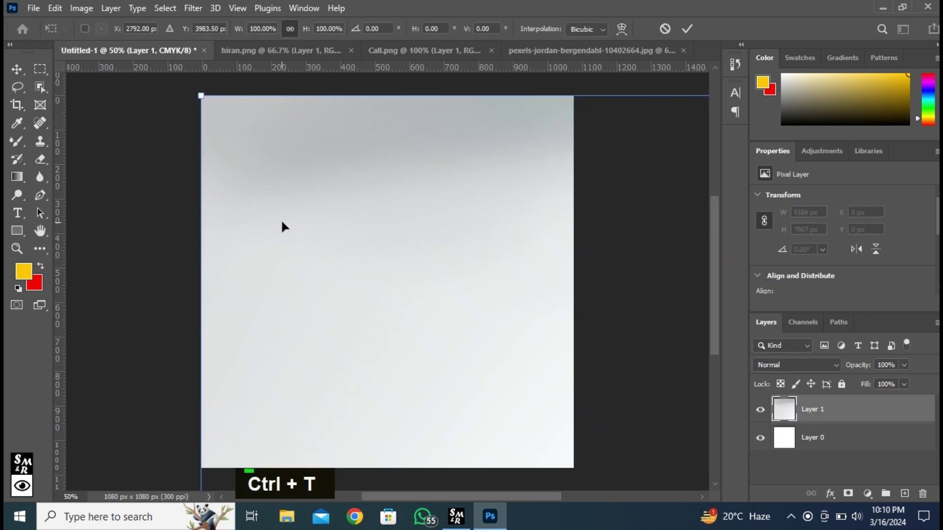
scroll(370, 270, "down", 5)
scroll(371, 247, "down", 4)
scroll(379, 290, "down", 4)
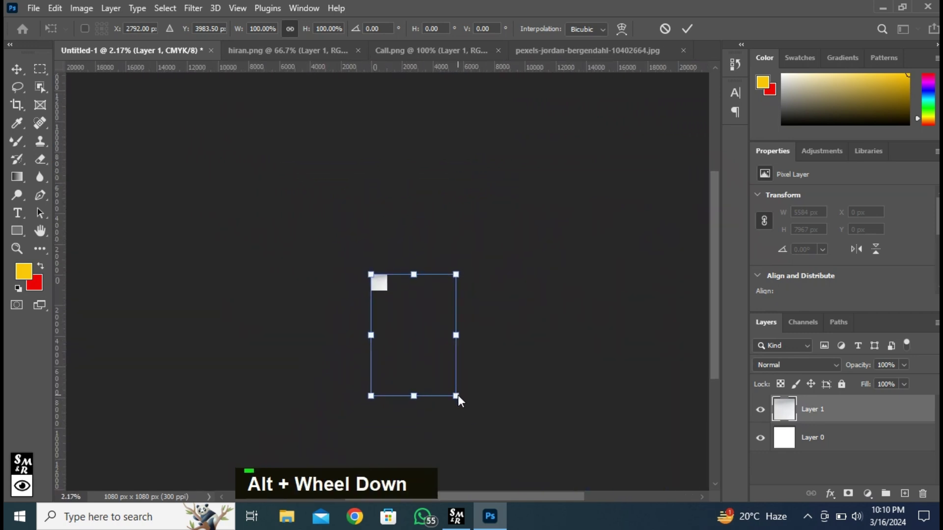
left_click_drag(458, 394, 473, 311)
key("ctrl+0")
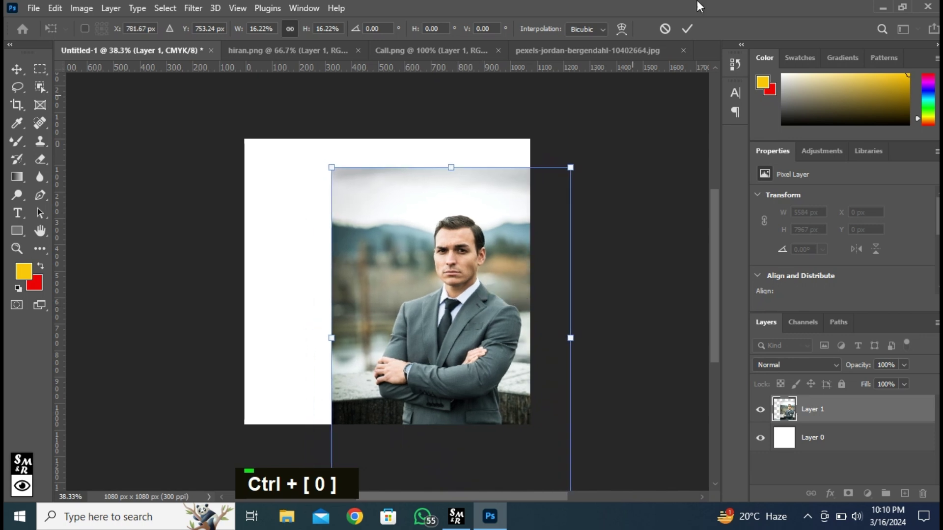
left_click(693, 26)
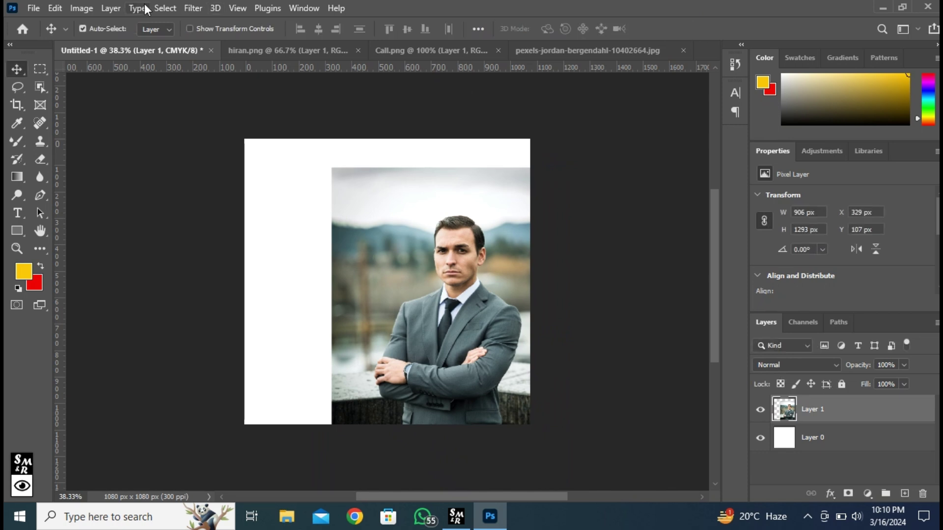
Cut the man out with a subject selection copied to its own layer, and delete the original photo layer.
left_click(161, 7)
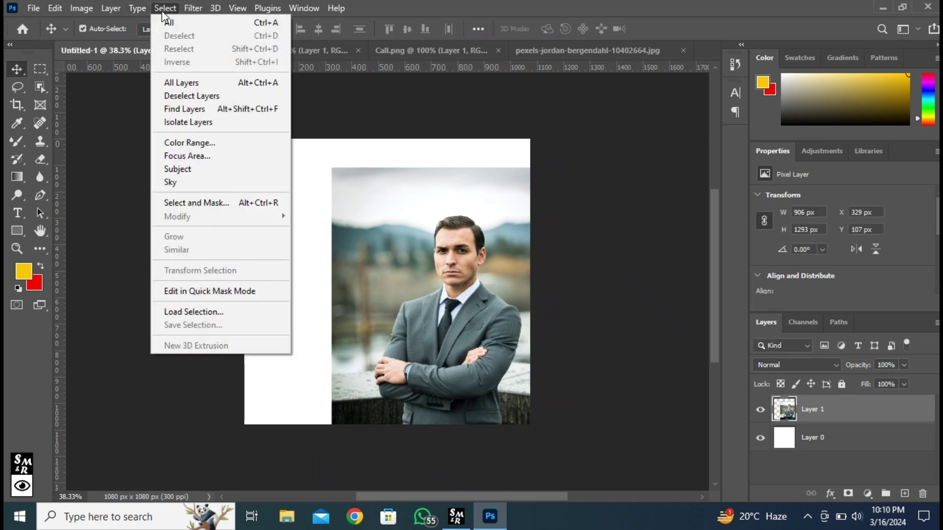
left_click(178, 169)
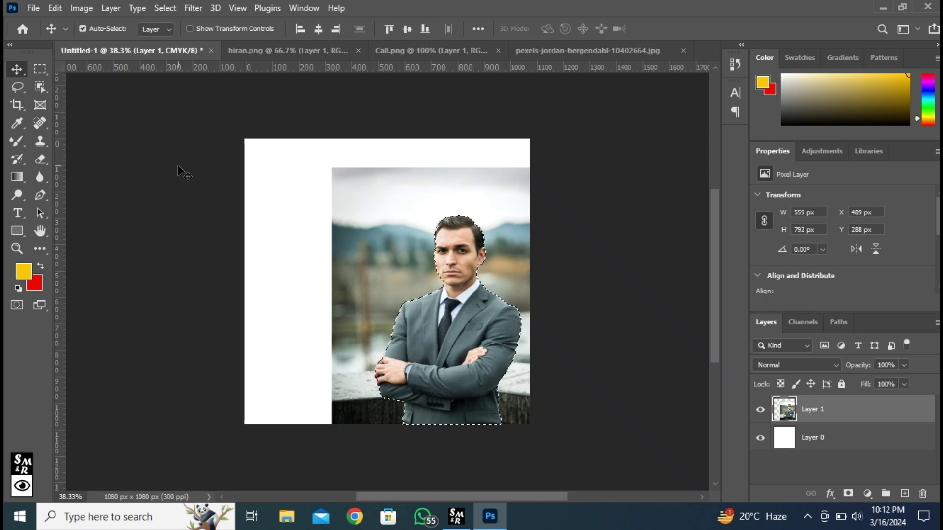
key("ctrl")
key("ctrl+j")
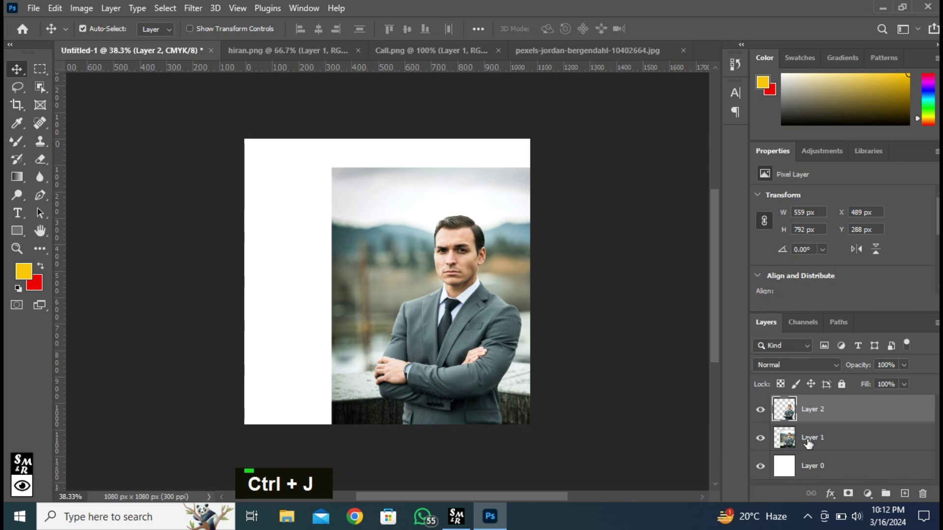
left_click_drag(861, 448, 922, 494)
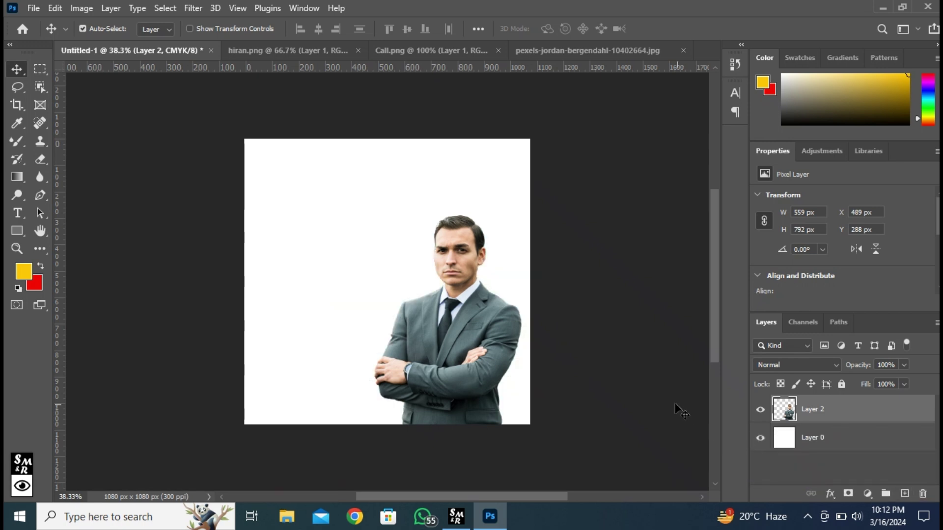
Draw a yellow-filled circle without a stroke, about 793 px in diameter, over the man in the lower-right area.
right_click(14, 237)
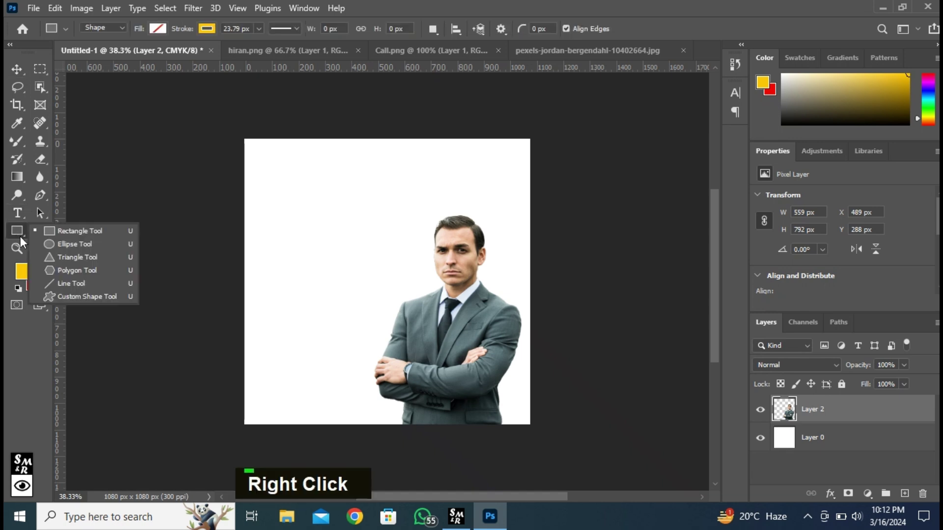
left_click(71, 245)
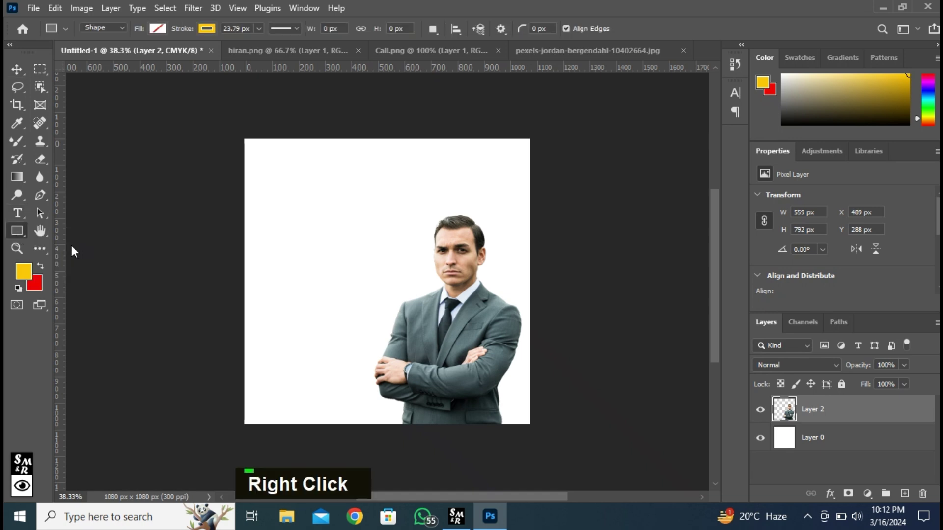
left_click(206, 30)
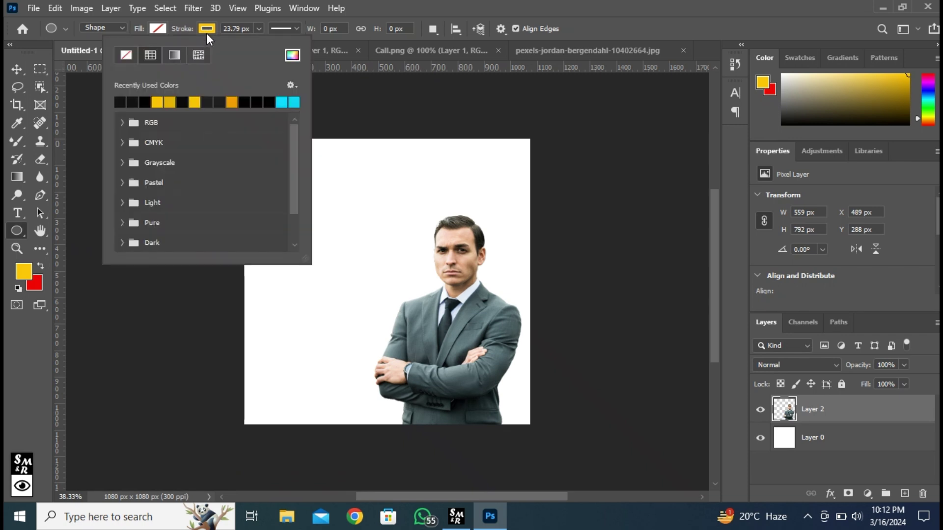
left_click(125, 54)
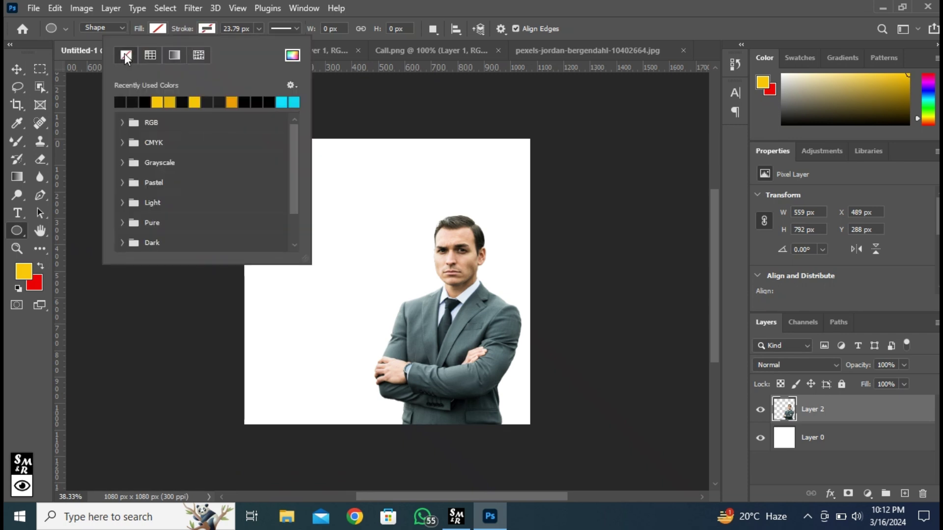
left_click(159, 29)
left_click(109, 102)
left_click(157, 24)
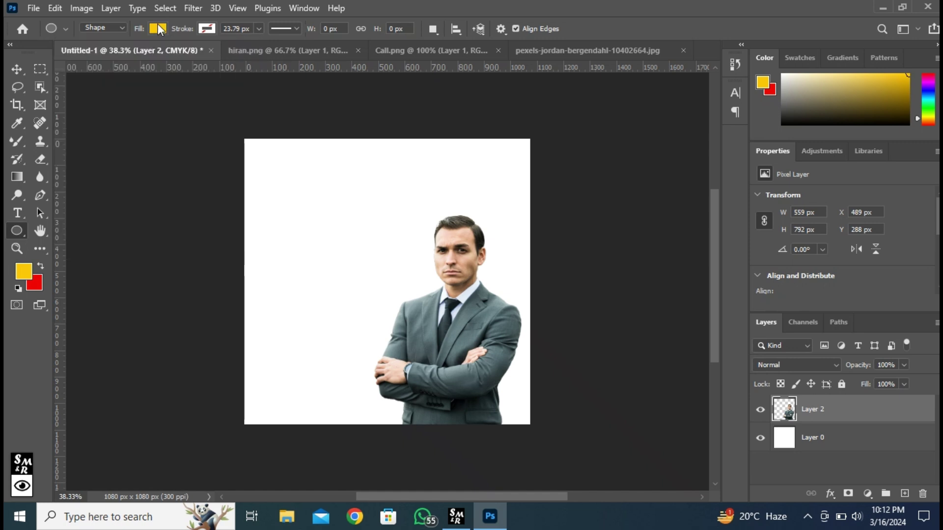
key("shift")
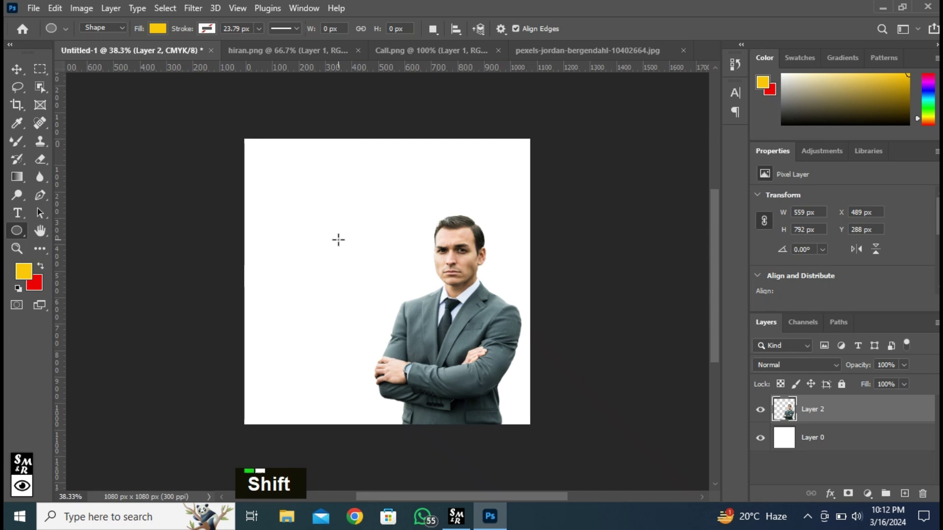
left_click_drag(343, 223, 558, 459)
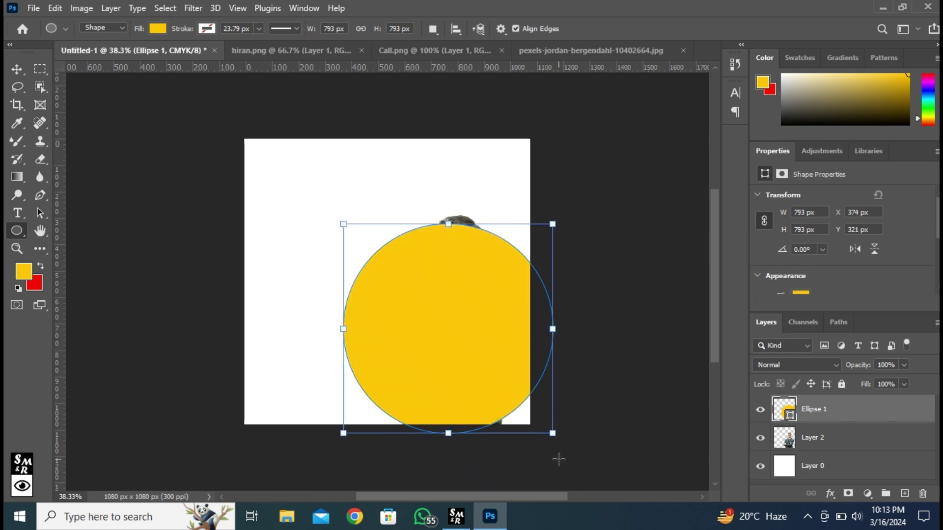
Place the yellow circle's layer beneath the man's cutout and move the circle to about X 439 px, Y 409 px.
left_click_drag(848, 409, 860, 452)
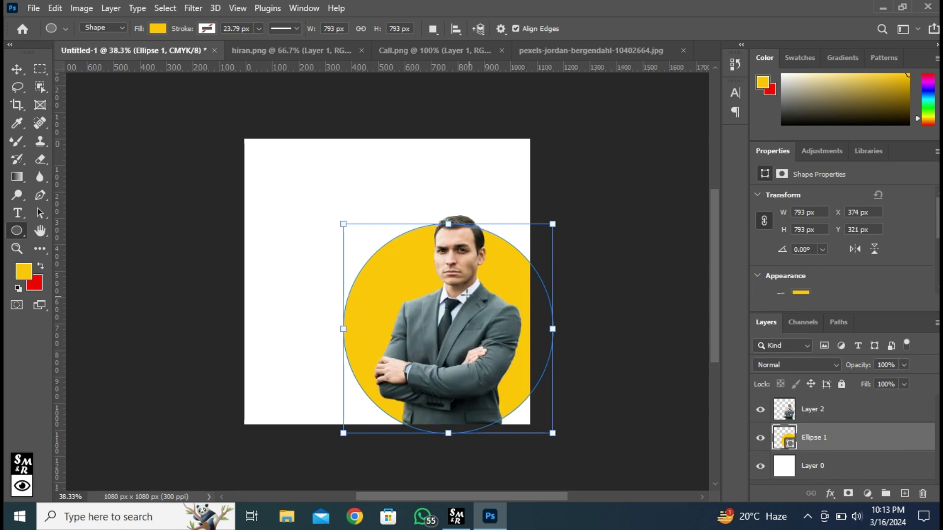
left_click(9, 71)
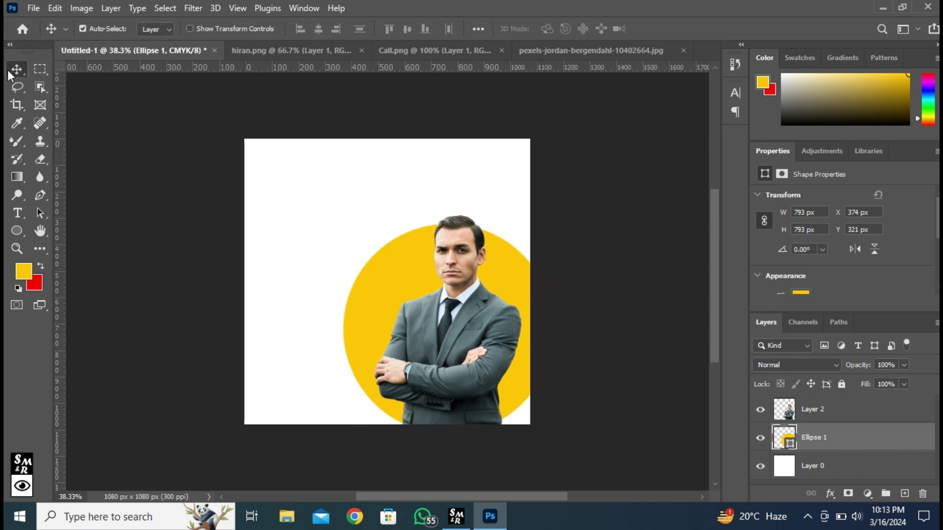
left_click_drag(377, 309, 394, 329)
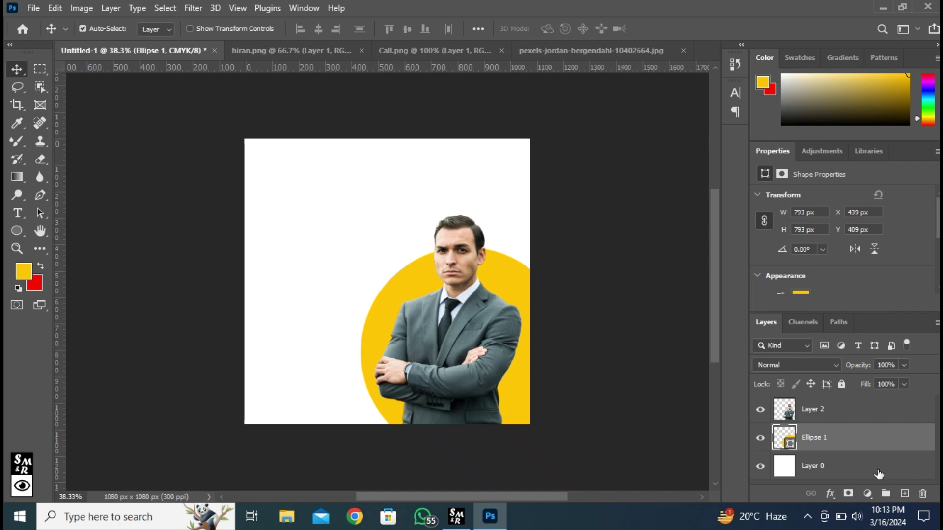
On a new layer, draw an unfilled ring about 198 px wide with a 23.79 px yellow stroke, above and left of the man's head.
left_click(904, 494)
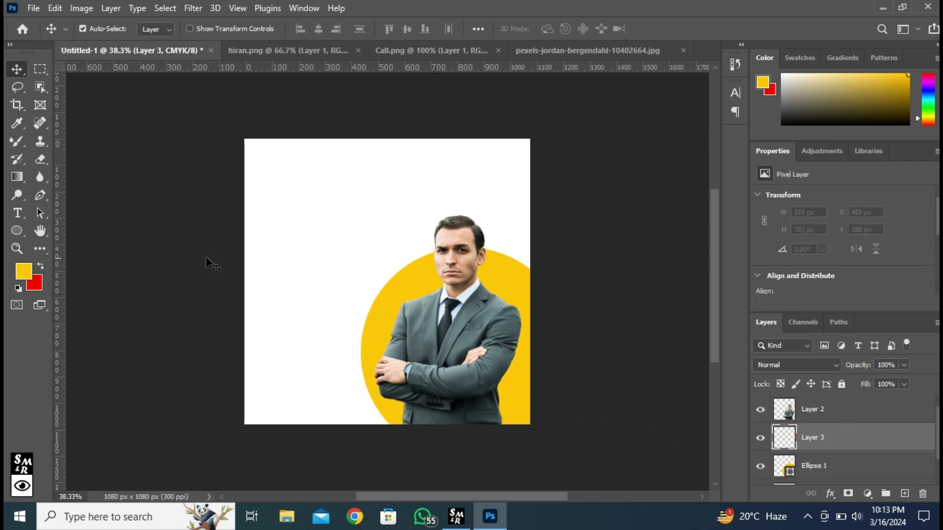
left_click(21, 232)
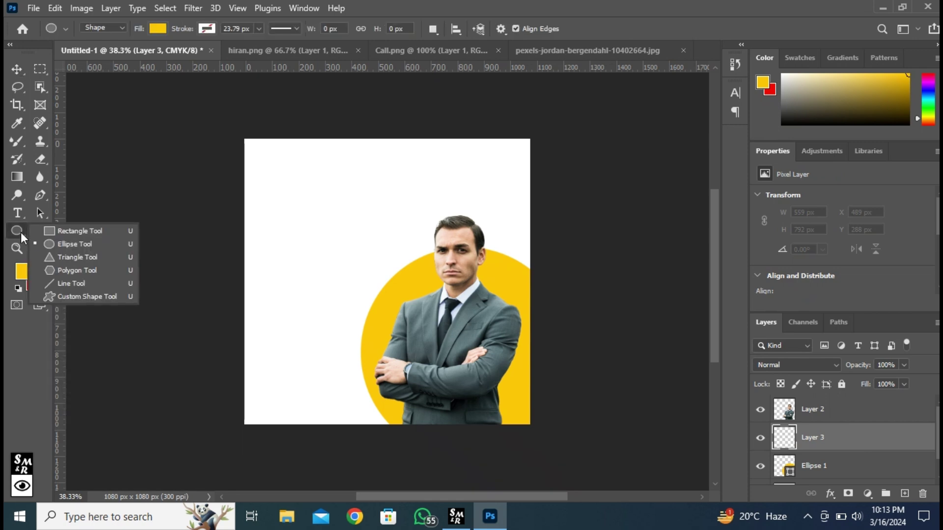
left_click(63, 243)
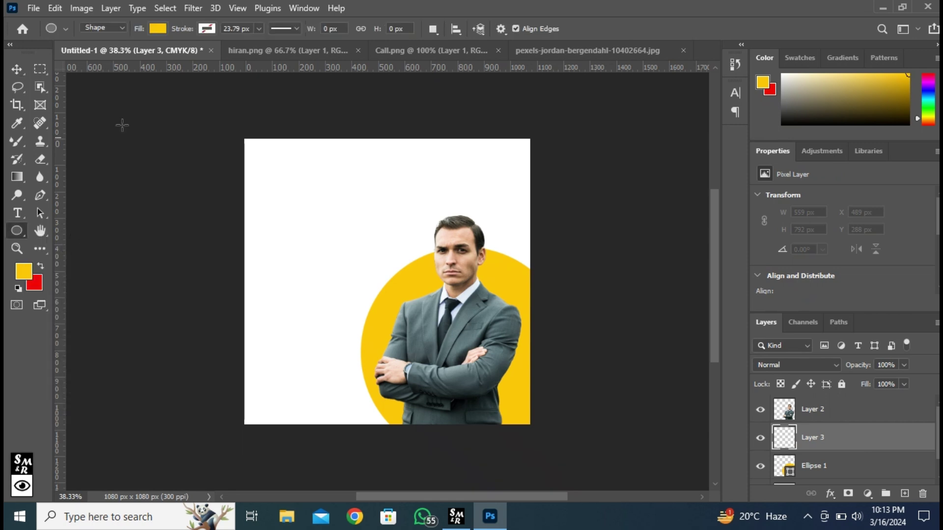
left_click(157, 27)
left_click(78, 55)
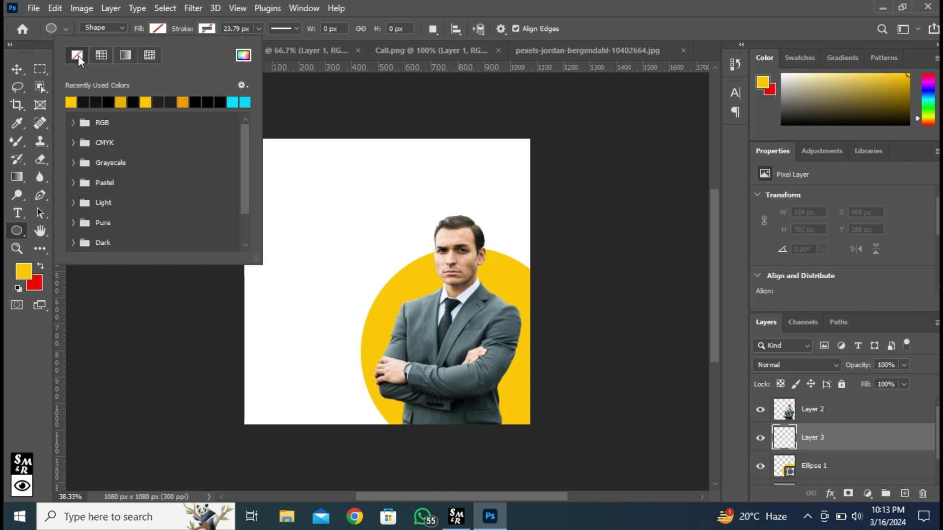
left_click(205, 30)
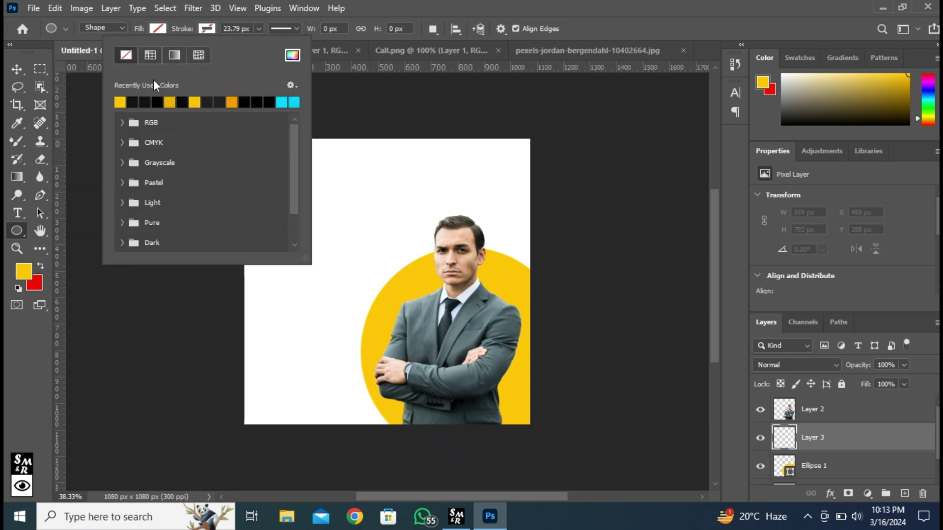
left_click(119, 102)
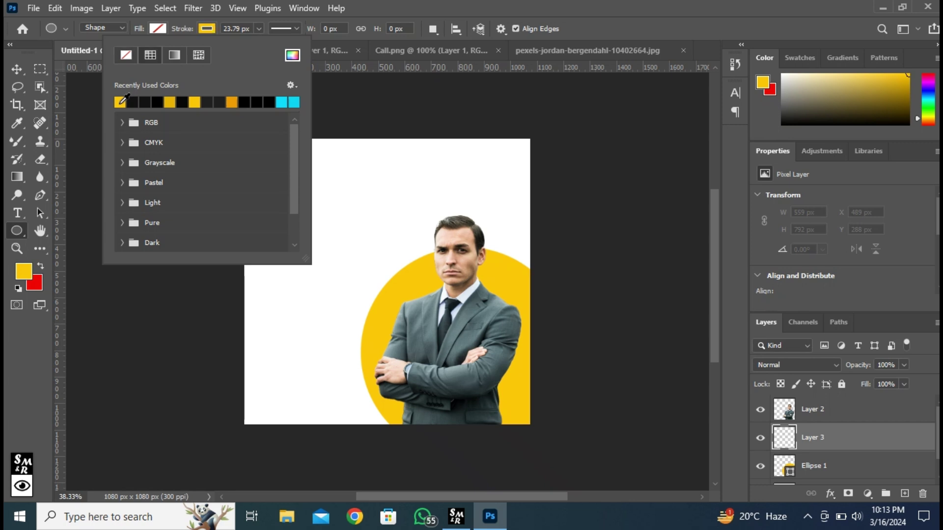
left_click(258, 28)
left_click(259, 29)
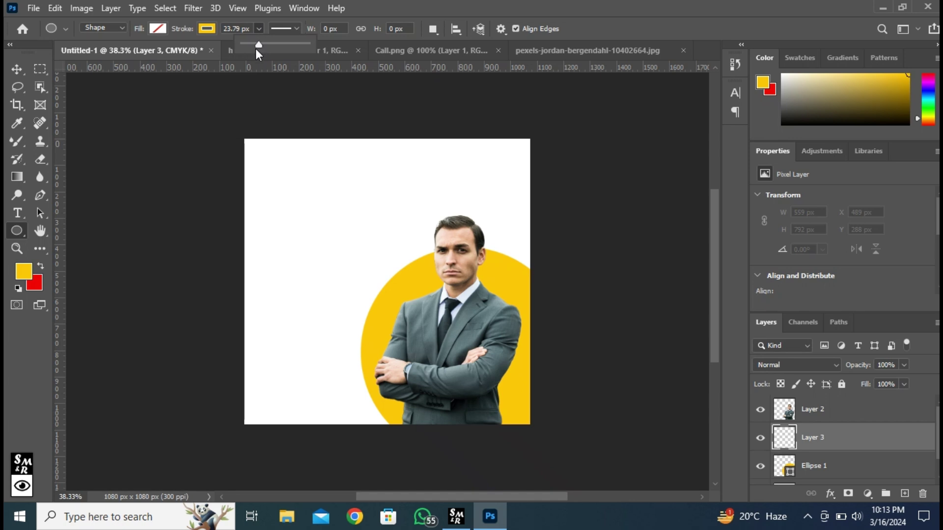
left_click(258, 30)
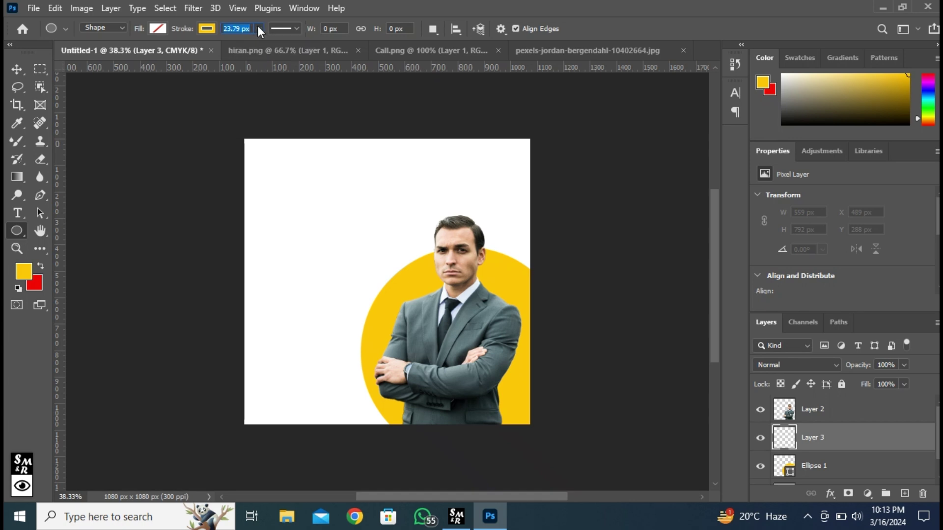
left_click(385, 171, "shift")
left_click_drag(384, 172, 436, 222)
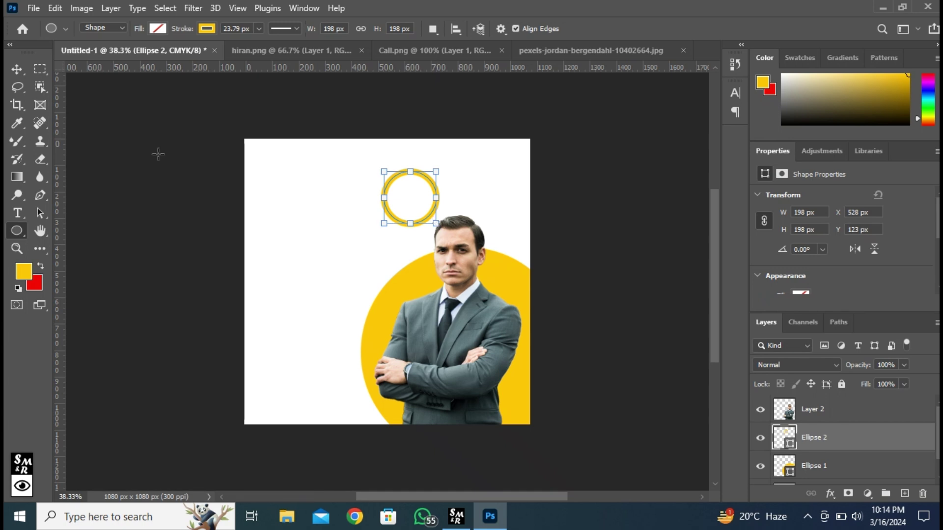
left_click(18, 68)
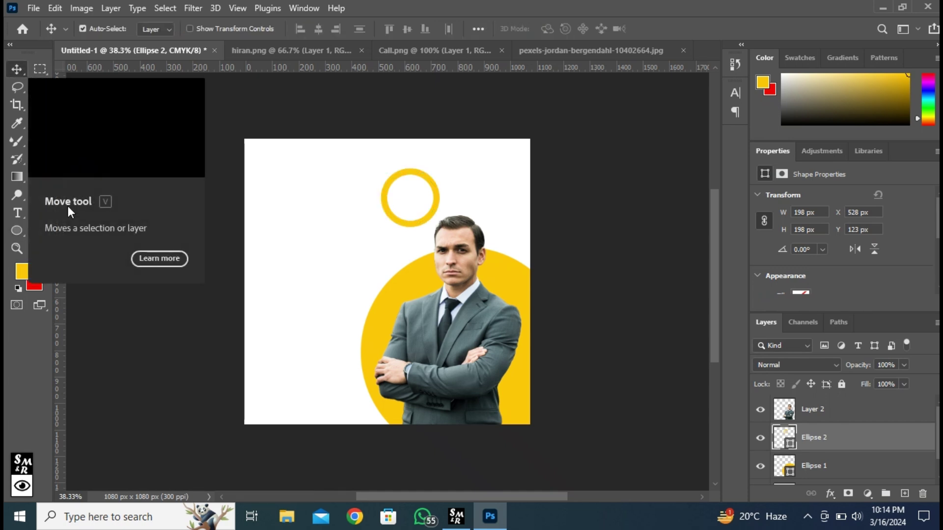
Set up the Horizontal Type tool at 18 pt and place a vertical guide about 72 px from the canvas's left edge.
right_click(18, 215)
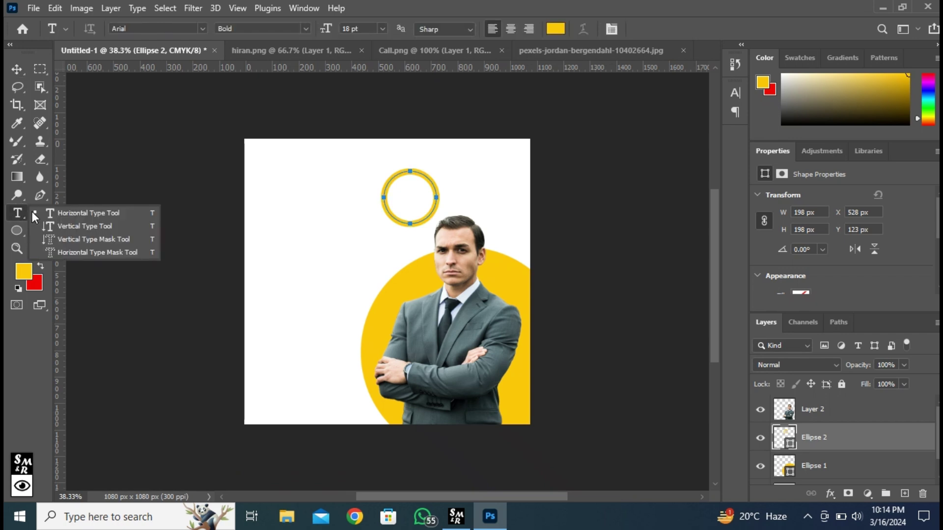
left_click(58, 210)
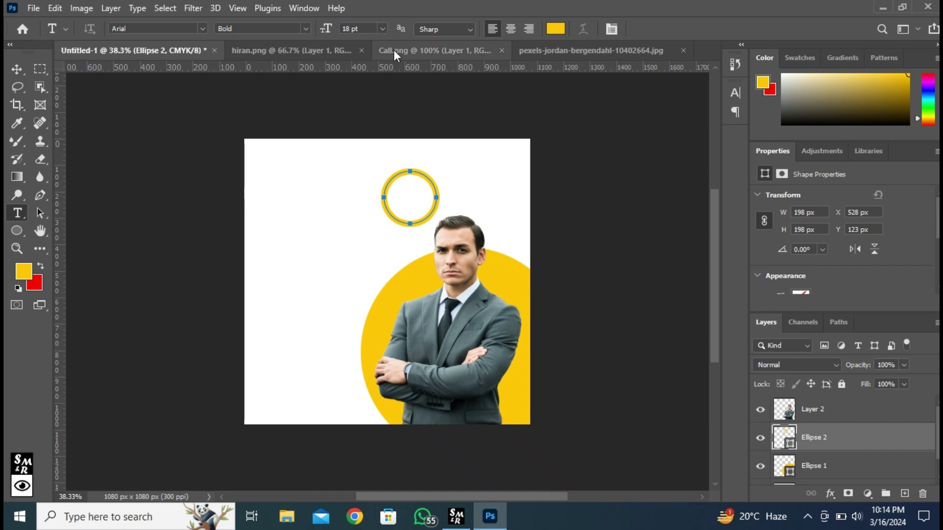
left_click(382, 28)
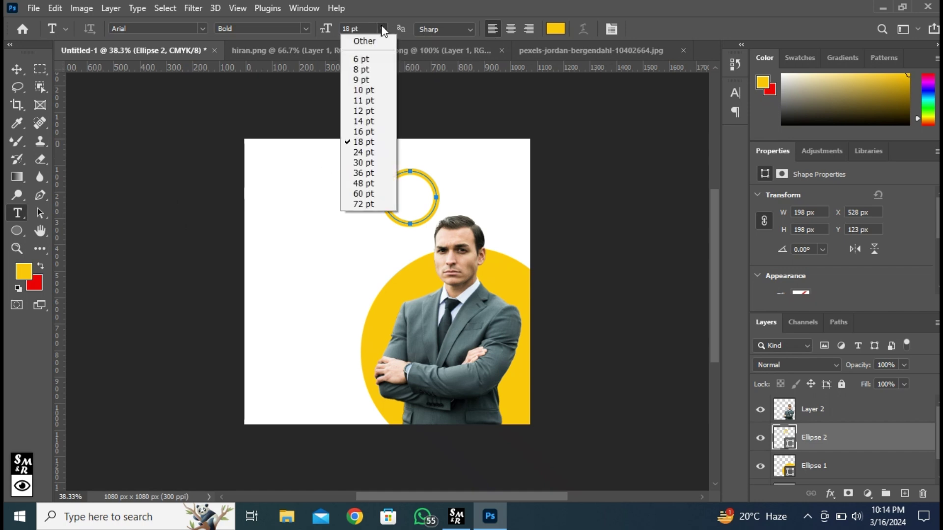
left_click(362, 143)
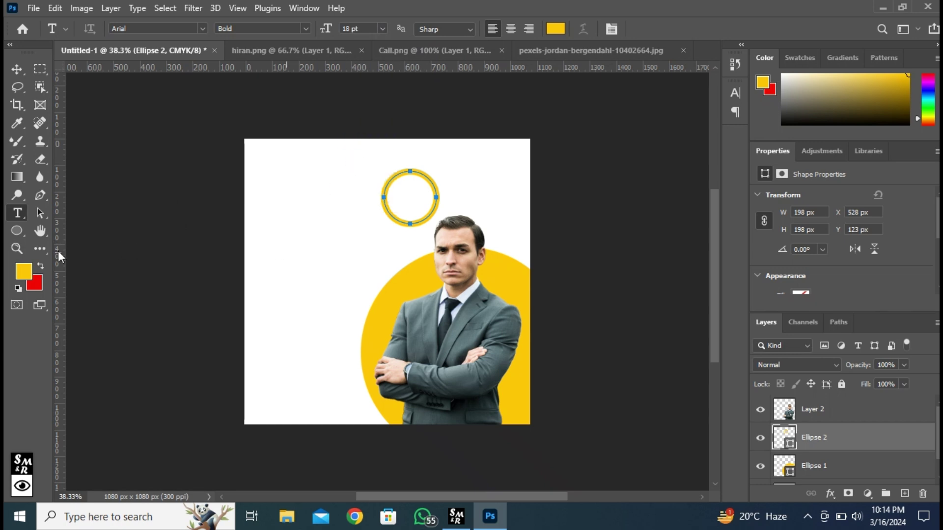
left_click_drag(56, 252, 265, 260)
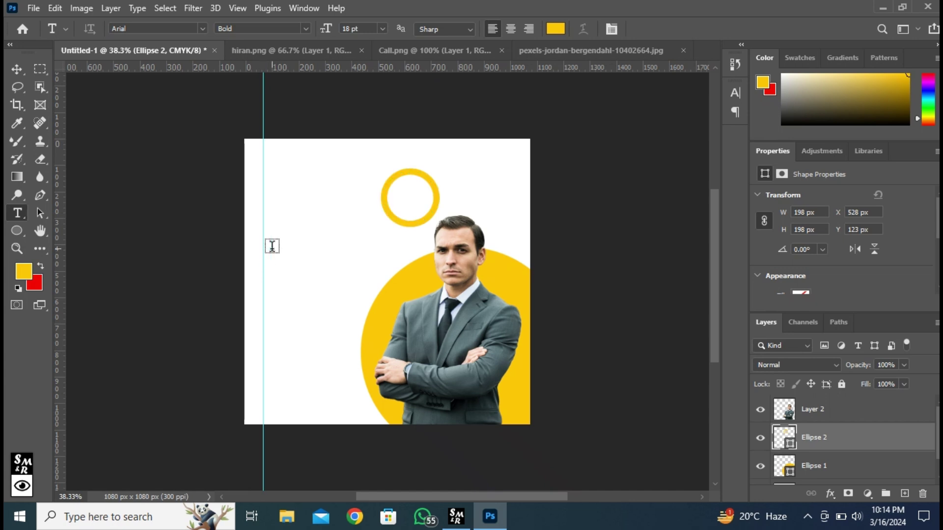
Add the two-line text "DIGITAL MARKETING" in capitals on the white area beside the guide, with one word per line.
left_click(271, 246)
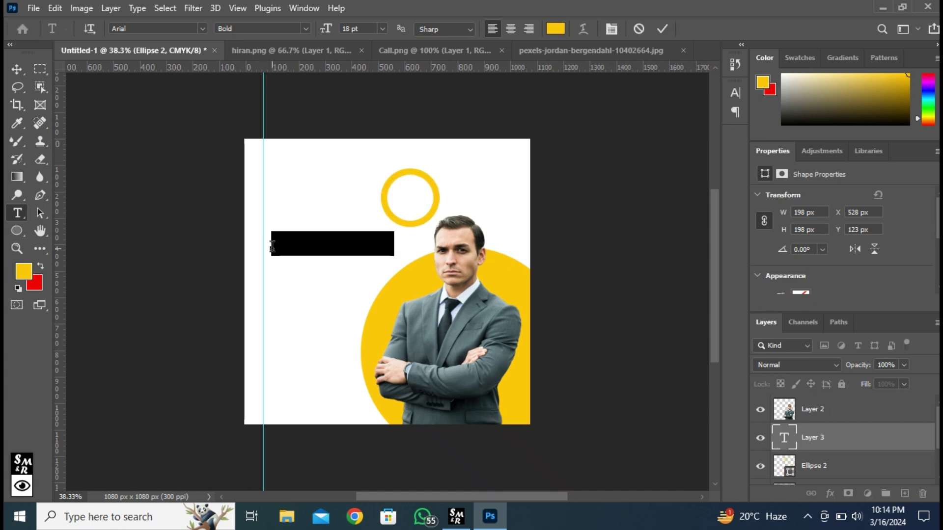
key("Caps_Lock")
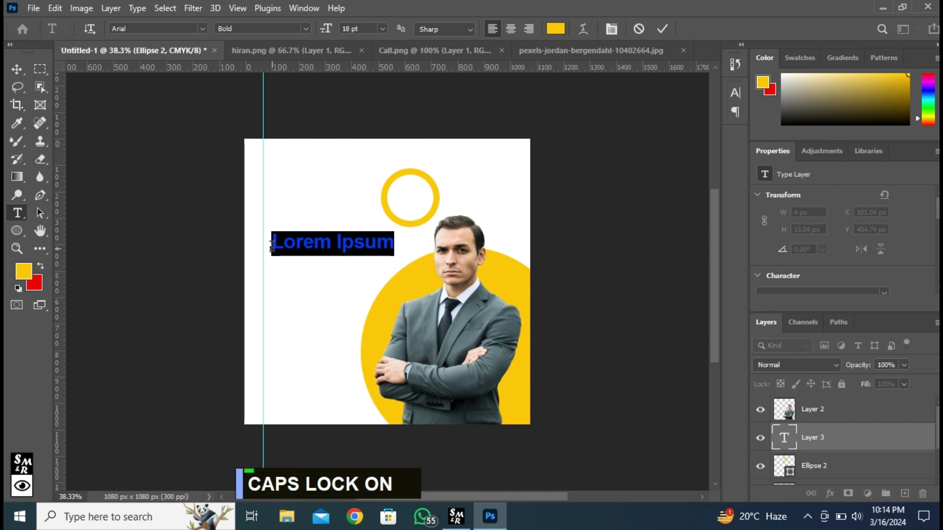
type("DIGITA")
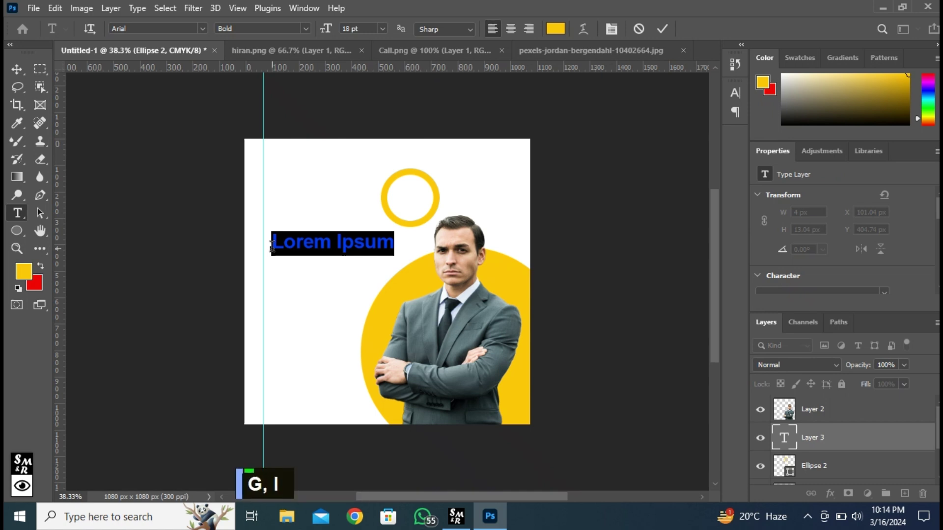
type("L")
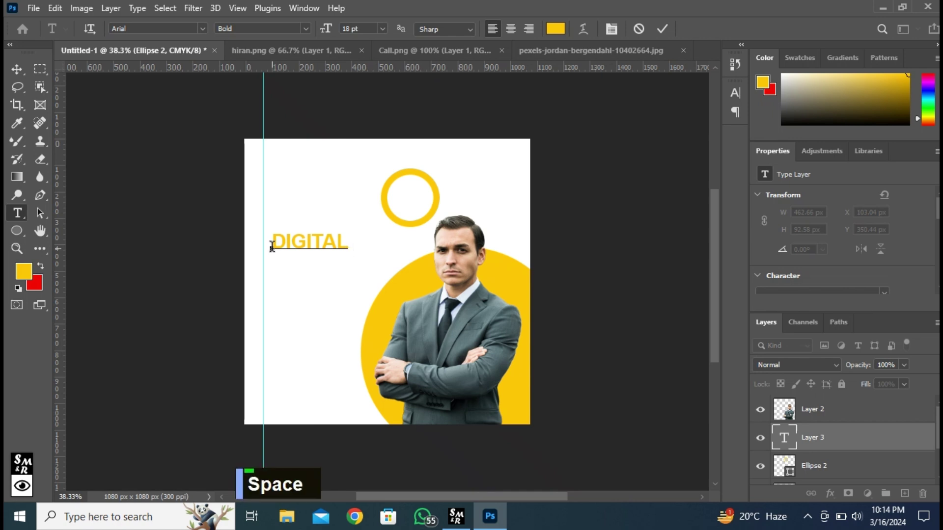
key("BackSpace")
key("Return")
type("MAR")
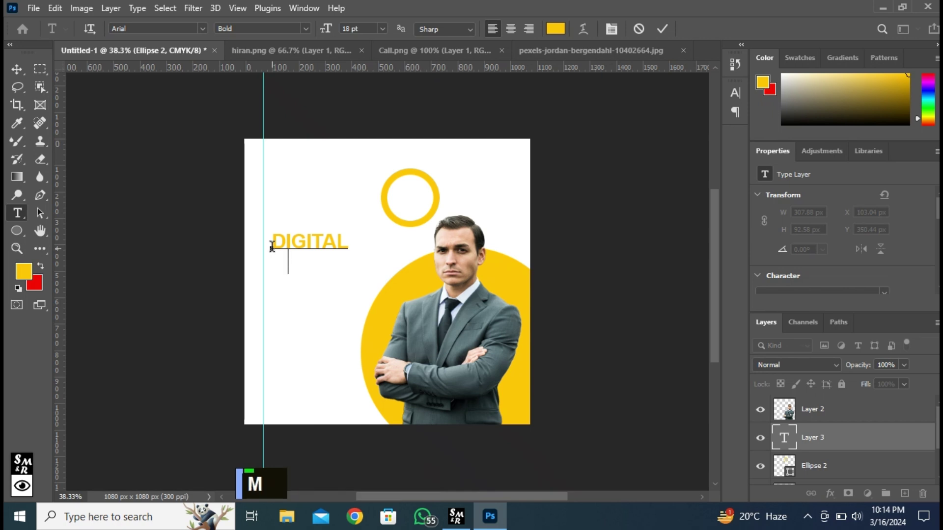
type("K")
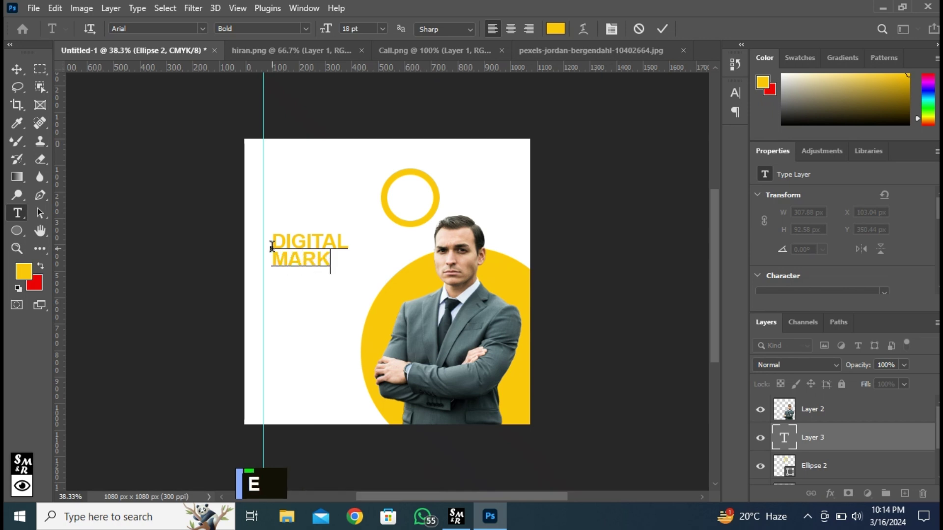
type("ETG")
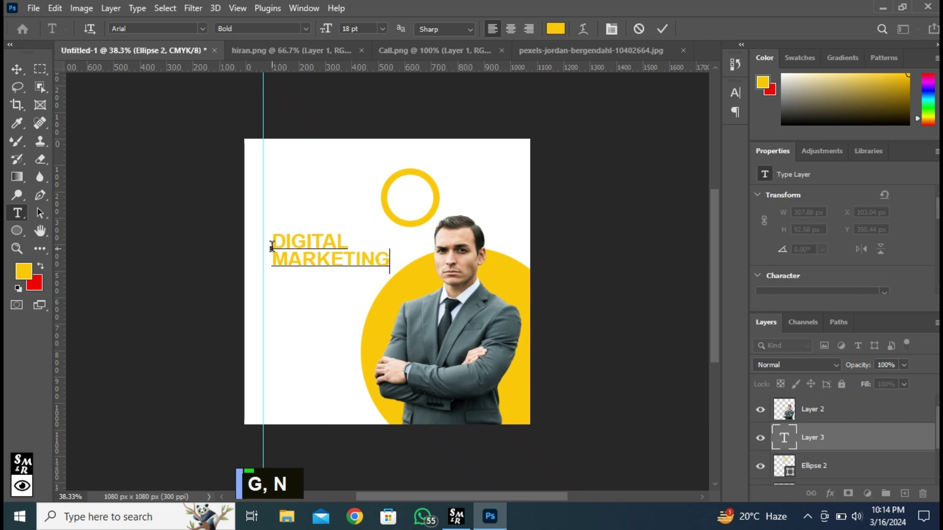
Recolour the whole DIGITAL MARKETING text black and move it so its left edge meets the vertical guide.
key("ctrl+a")
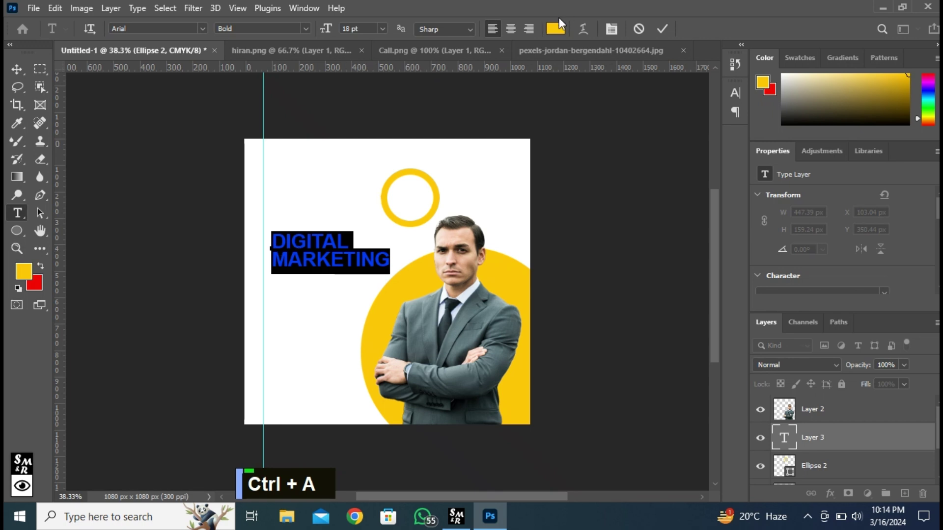
left_click(557, 27)
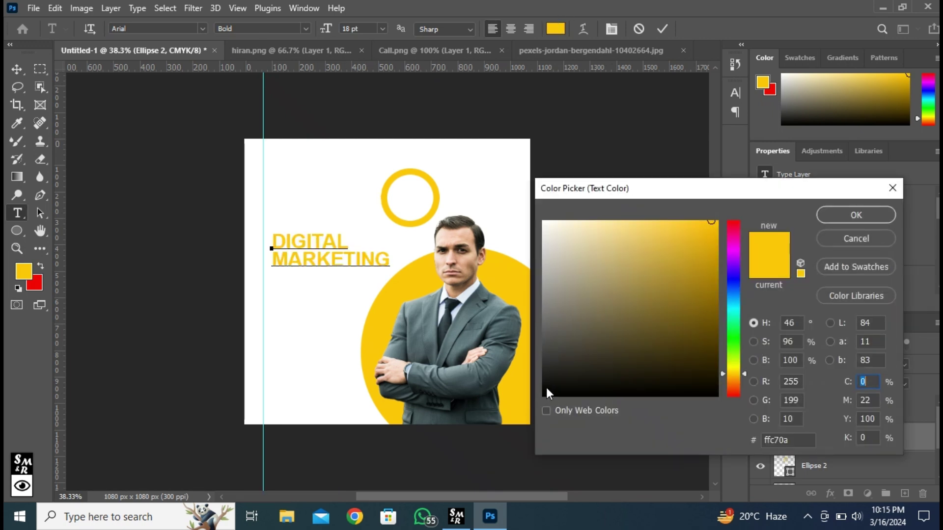
left_click_drag(547, 383, 546, 398)
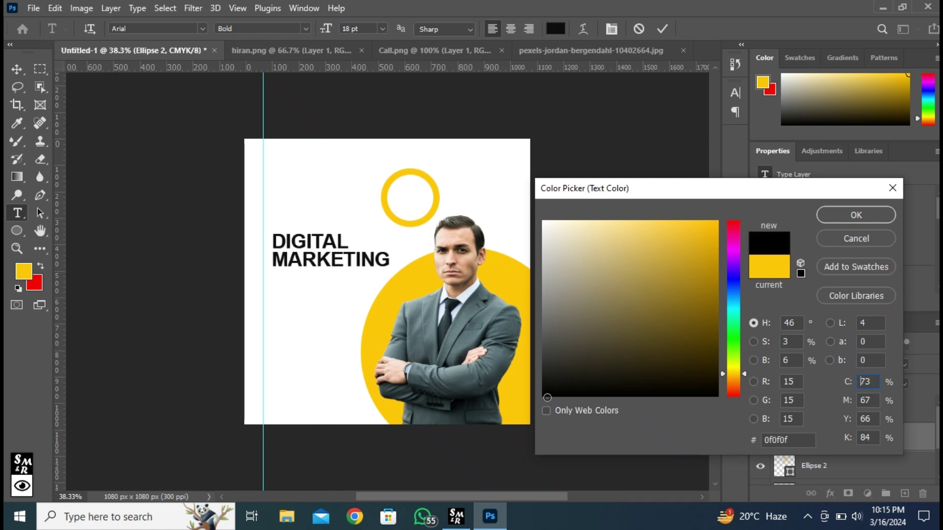
left_click(843, 215)
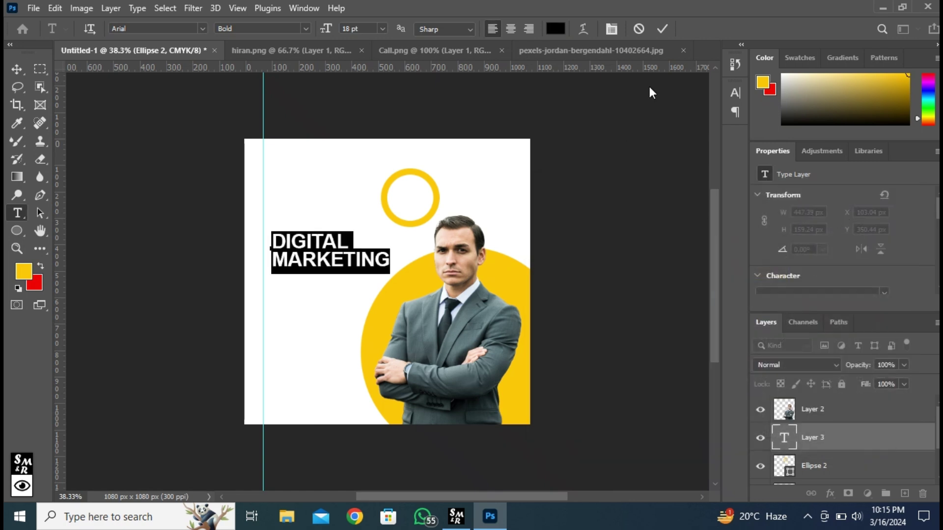
left_click(664, 27)
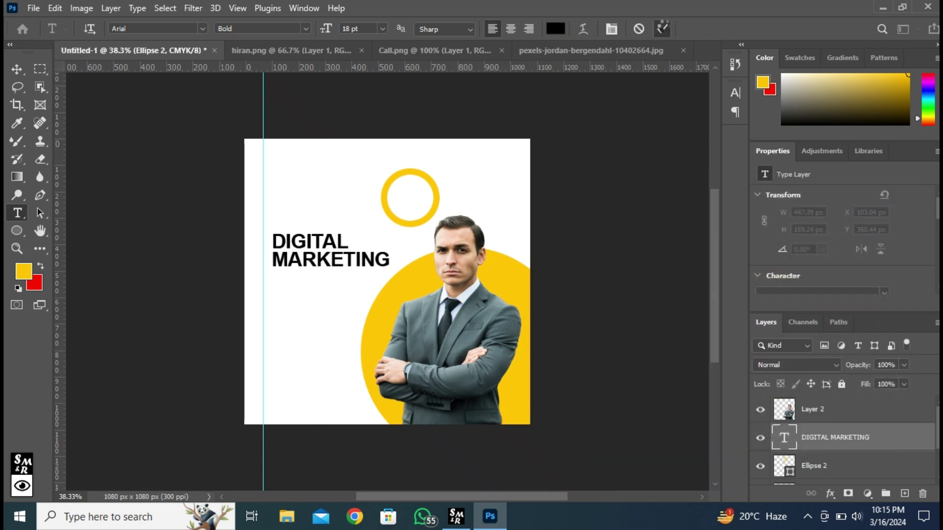
left_click(15, 70)
left_click_drag(332, 249, 325, 246)
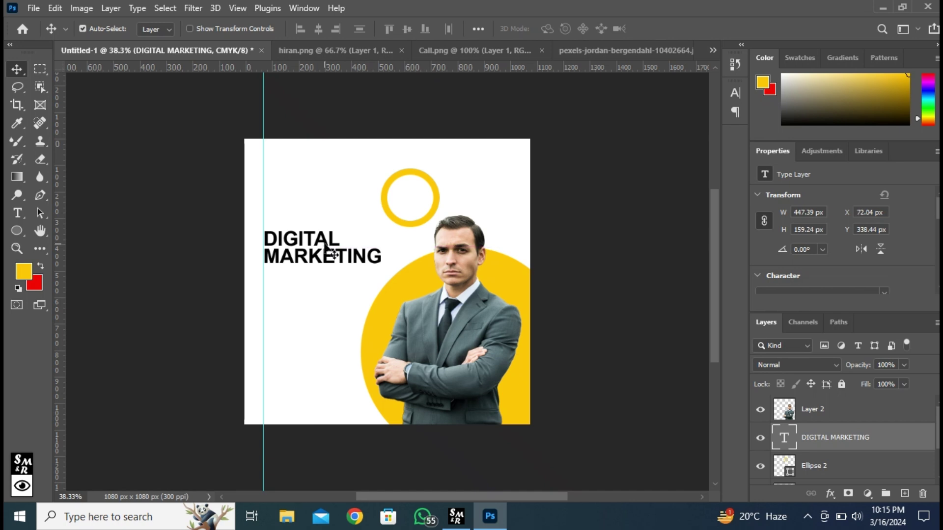
Duplicate the DIGITAL MARKETING text directly below the original and replace the copy's wording with "AGENCY".
left_click_drag(325, 244, 325, 287)
double_click(316, 285)
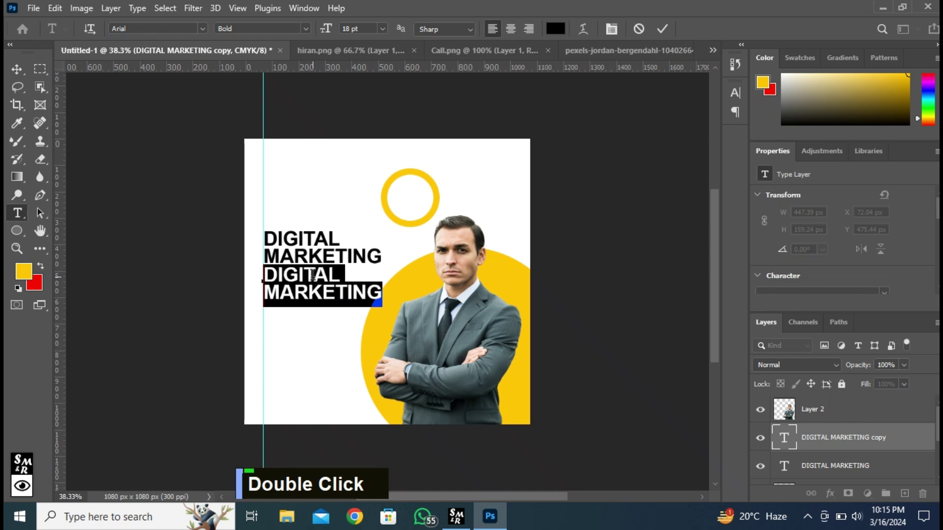
type("AG")
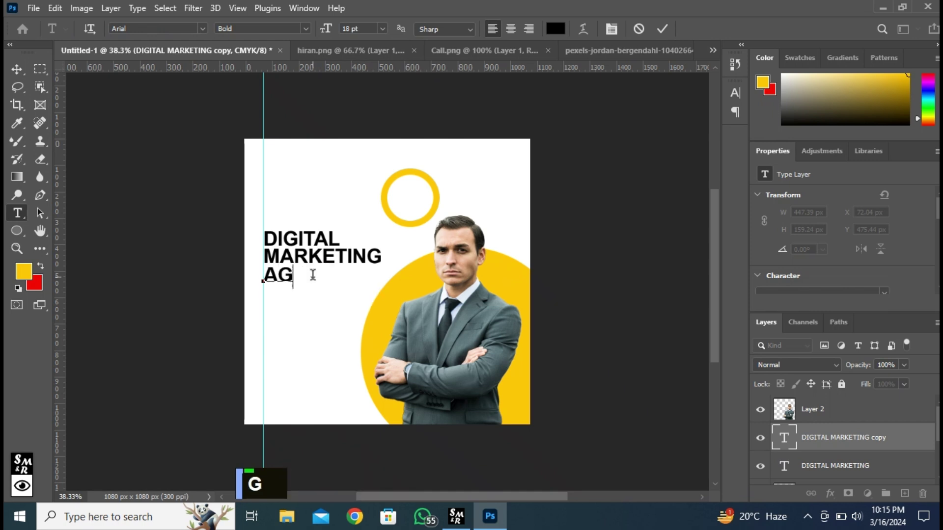
type("ENCY")
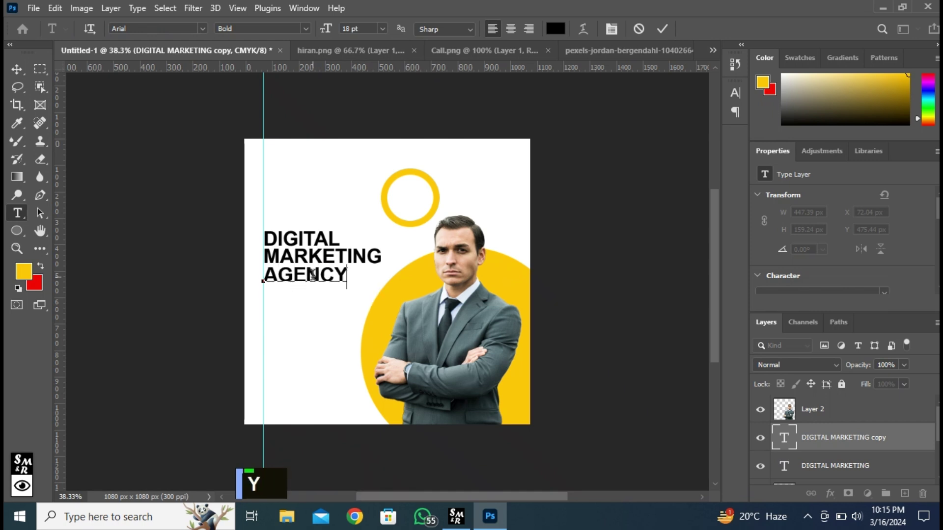
Format AGENCY at 30 pt in the circle's yellow (ffc709) and move it down about 45 px, clear of MARKETING.
double_click(312, 274)
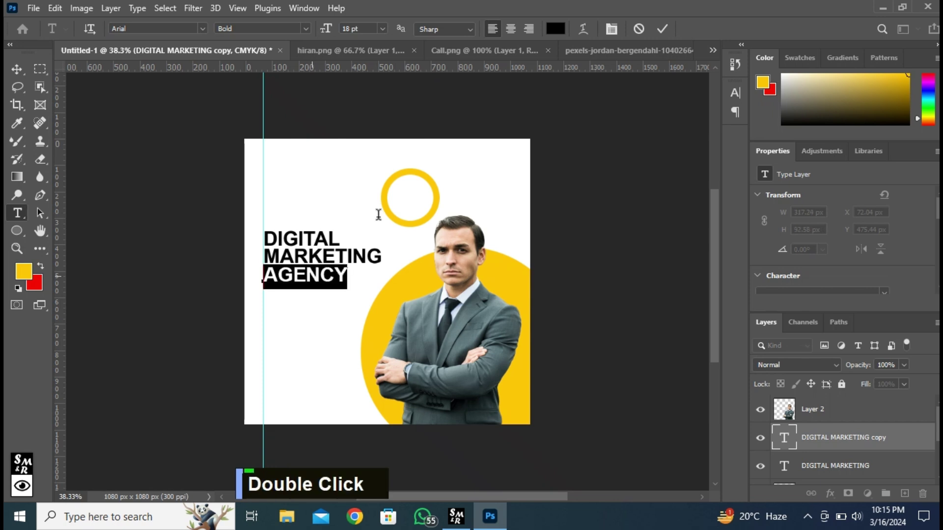
left_click(379, 28)
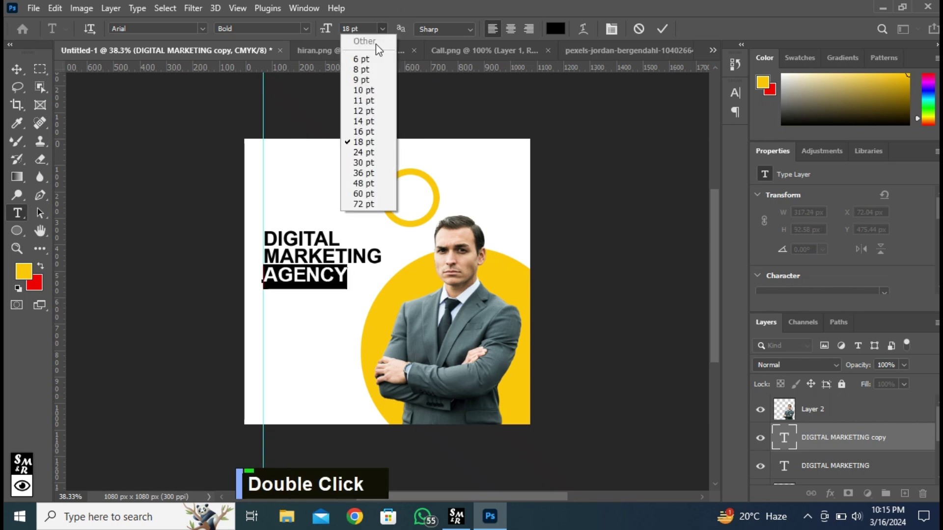
left_click(361, 162)
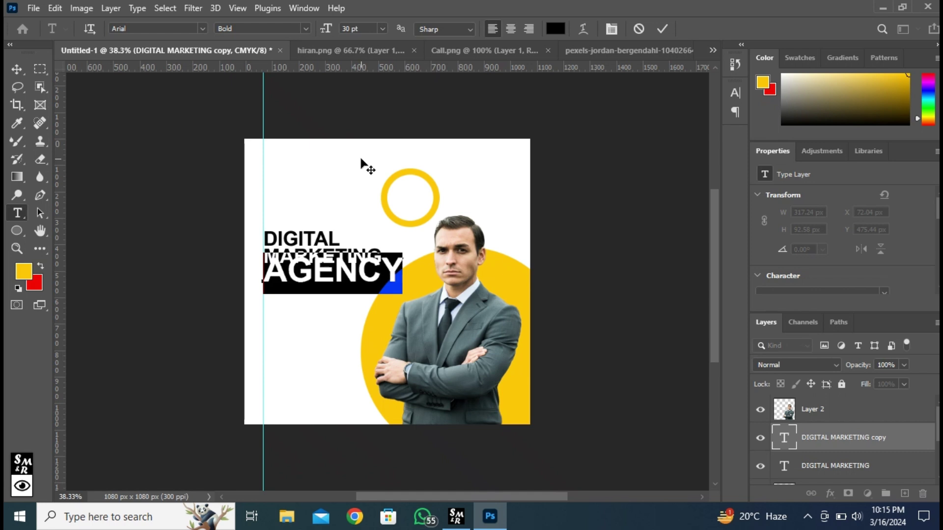
left_click(555, 28)
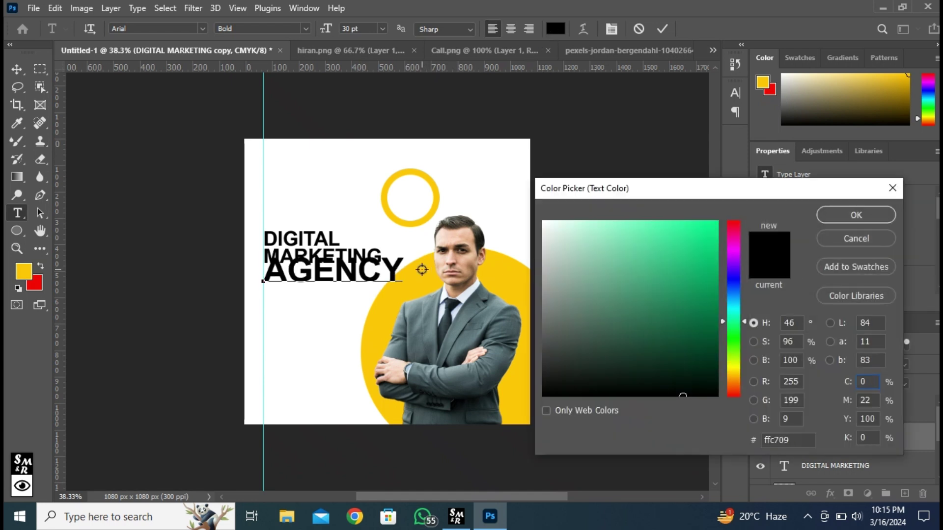
left_click(422, 269)
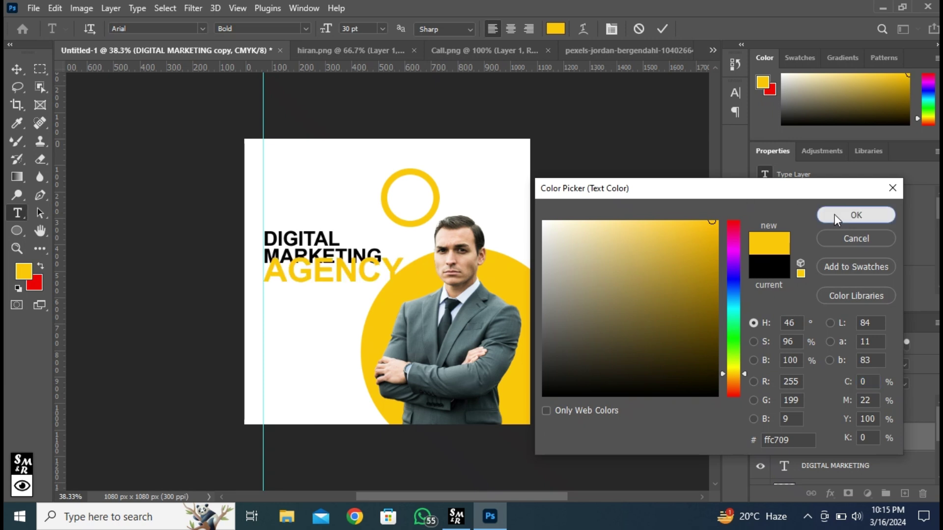
left_click(834, 214)
left_click(661, 30)
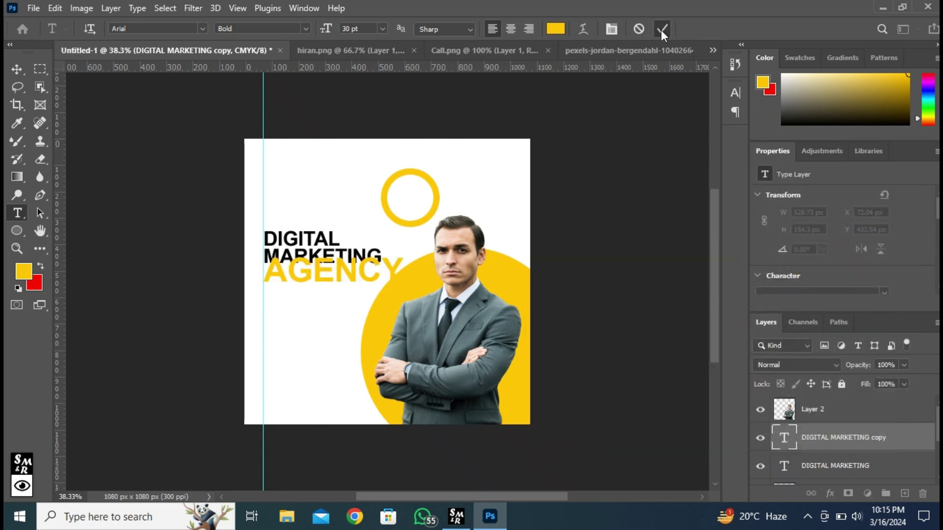
key("v")
left_click_drag(311, 286, 308, 295)
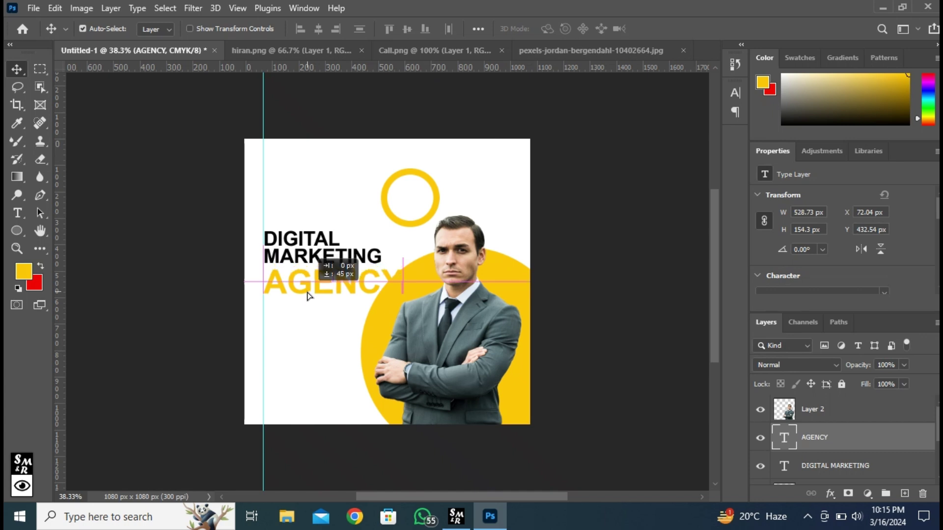
Move the large yellow circle behind the man right to about X 457 px, Y 409 px.
scroll(685, 417, "up", 2)
key("ctrl+t")
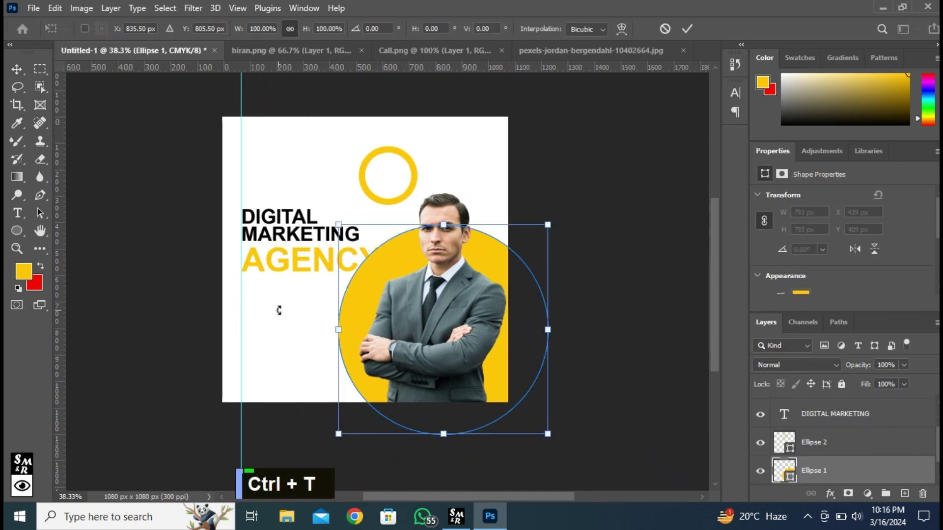
left_click_drag(358, 312, 363, 311)
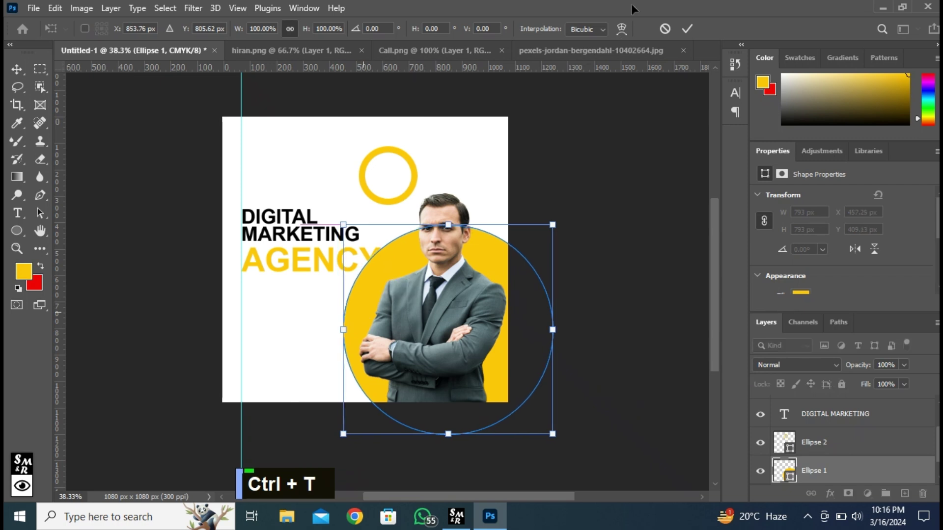
left_click(688, 31)
Scale the AGENCY and DIGITAL MARKETING text layers together to 87.69% and move them up along the guide to about X 72 px, Y 305 px.
left_click(290, 230)
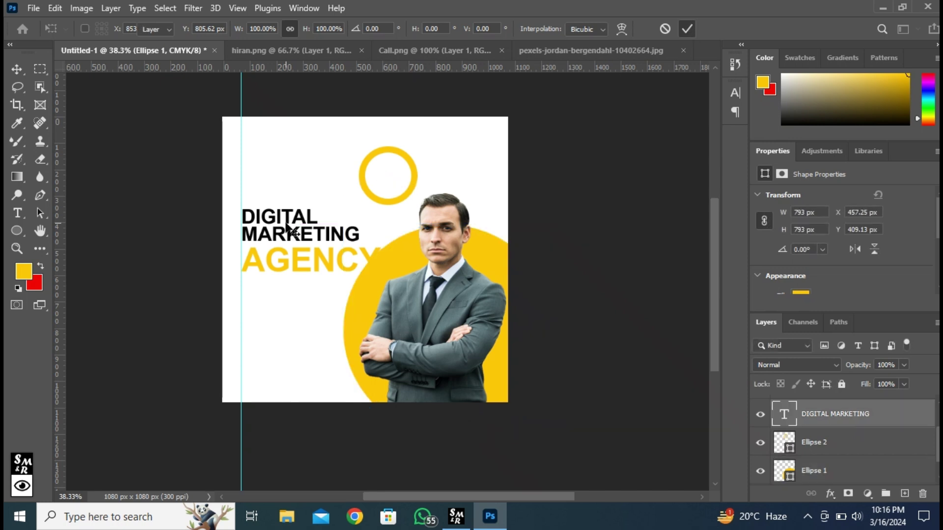
key("Caps_Lock")
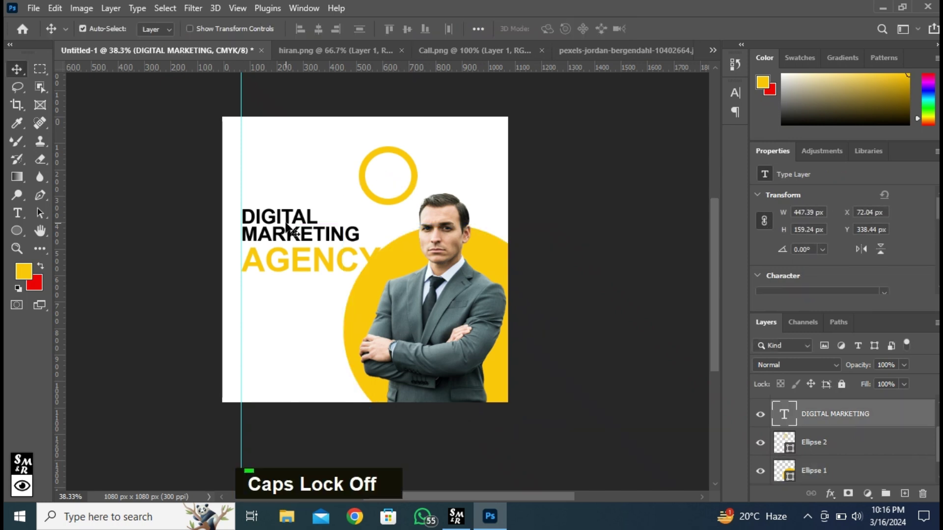
key("Caps_Lock")
scroll(865, 436, "up", 1)
left_click(855, 423, "ctrl")
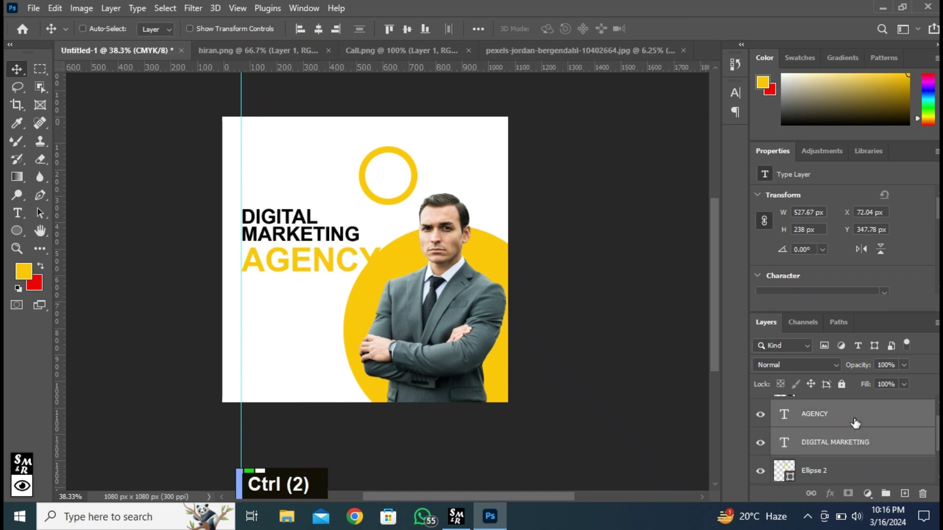
key("ctrl+t")
left_click_drag(272, 246, 272, 231)
left_click_drag(380, 255, 360, 248)
left_click_drag(282, 218, 282, 220)
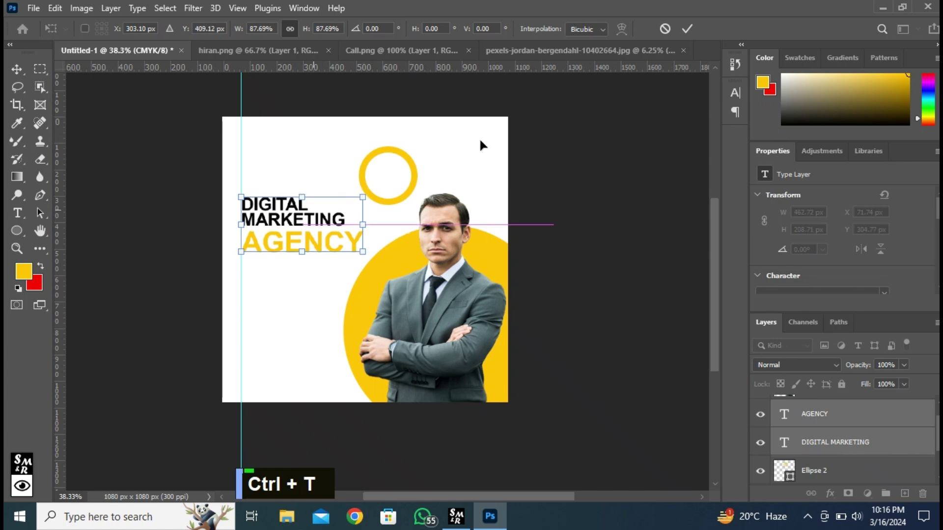
left_click(687, 28)
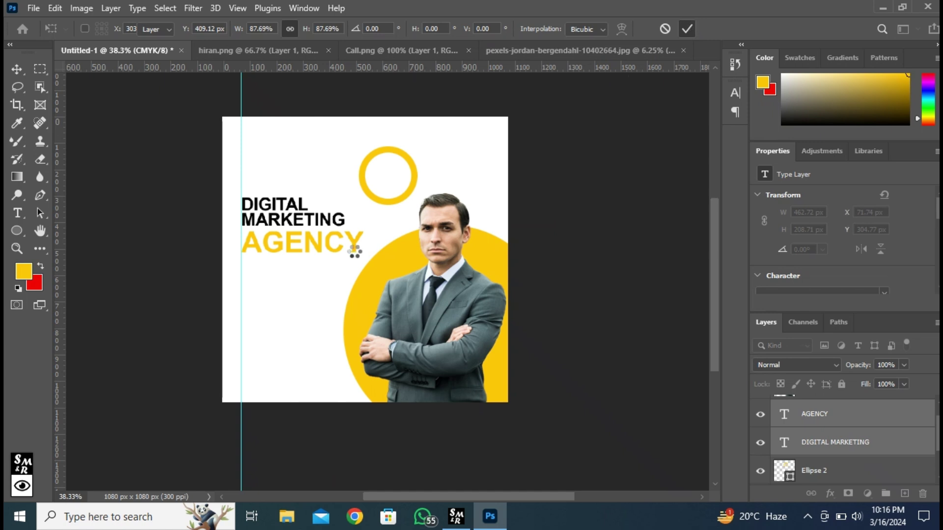
Draw a yellow-filled rectangle without a stroke, about 183 x 67 px, below AGENCY starting at the vertical guide.
right_click(18, 233)
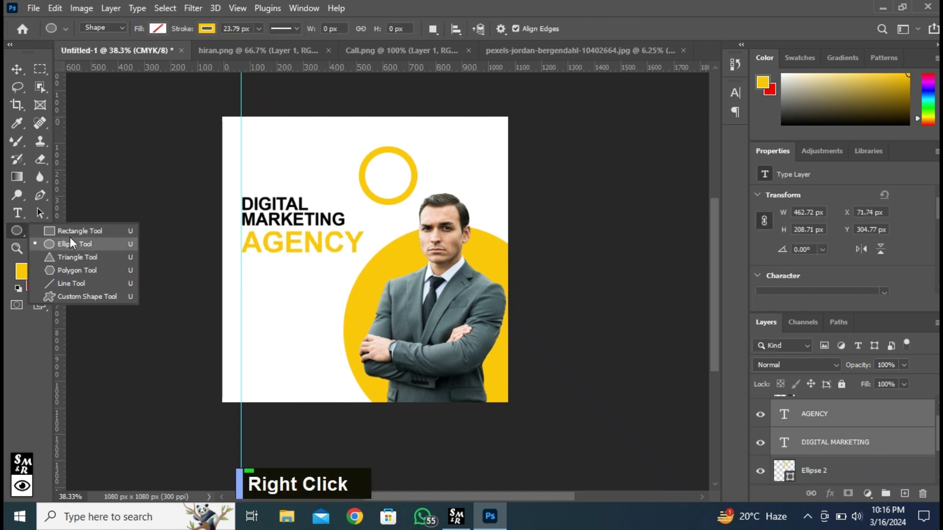
left_click(72, 231)
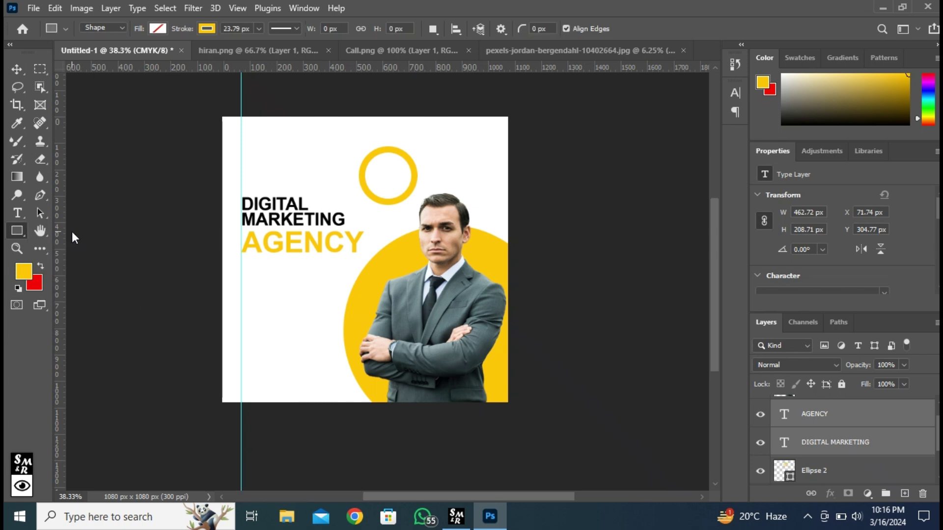
left_click(206, 29)
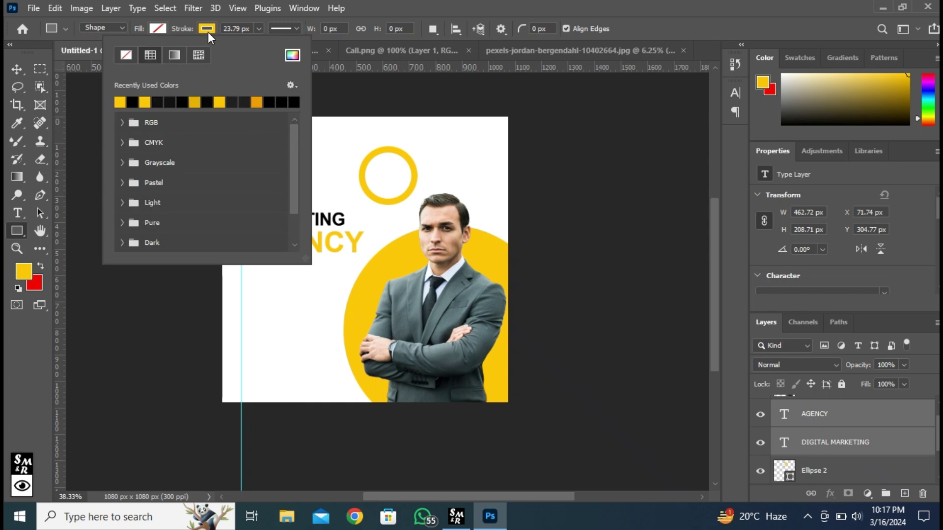
left_click(126, 54)
left_click(159, 28)
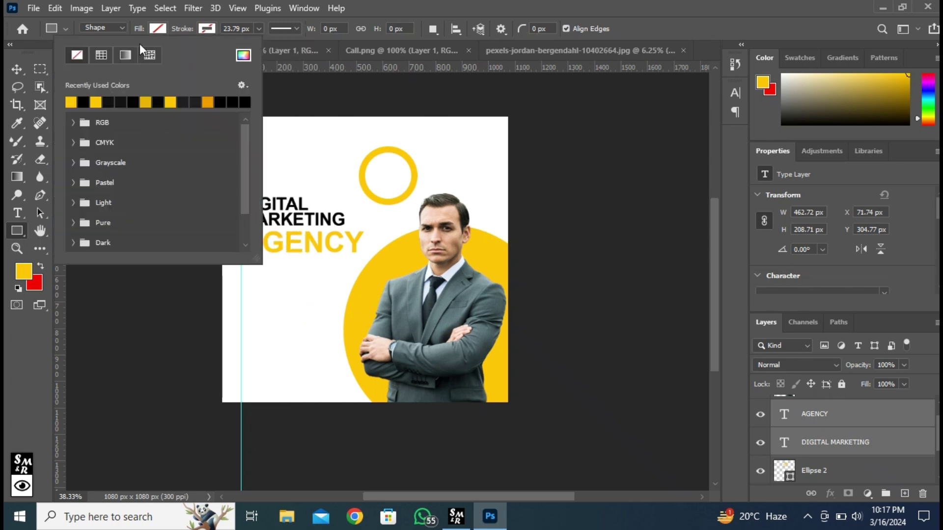
left_click(71, 101)
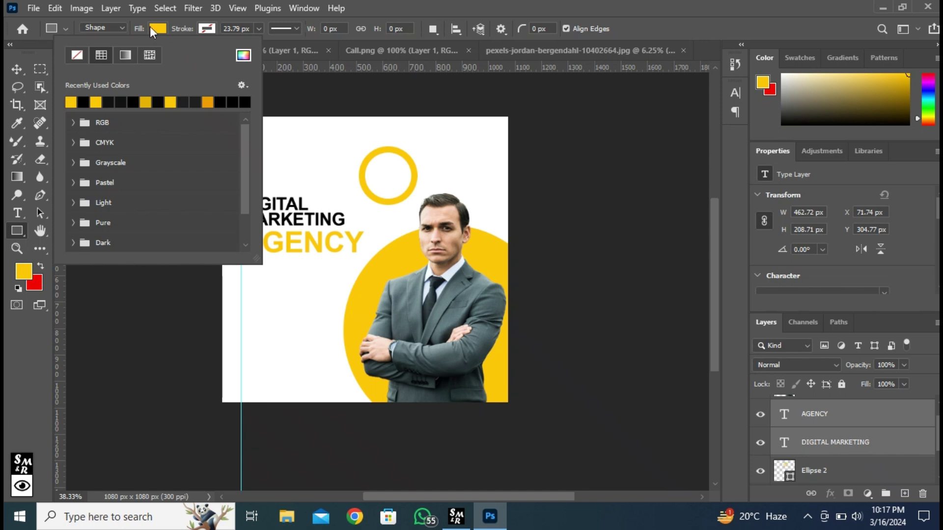
left_click(151, 26)
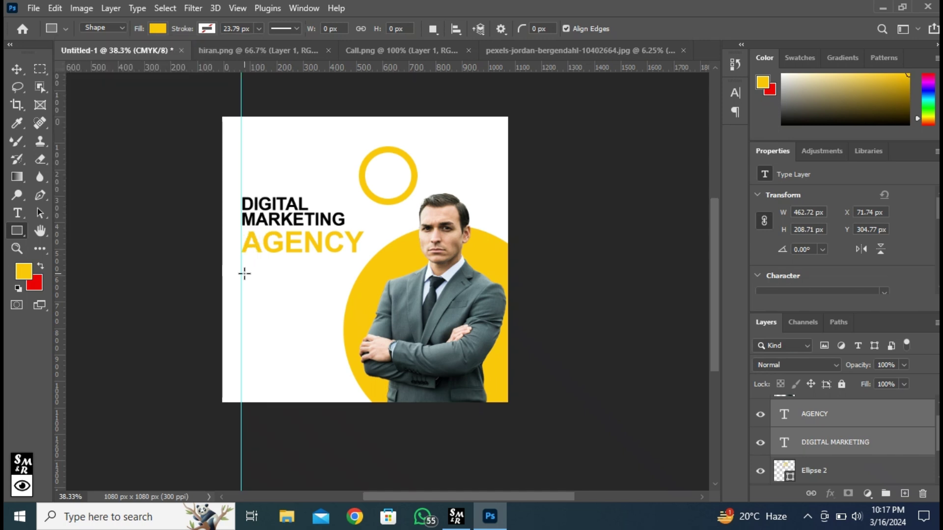
left_click_drag(241, 280, 290, 298)
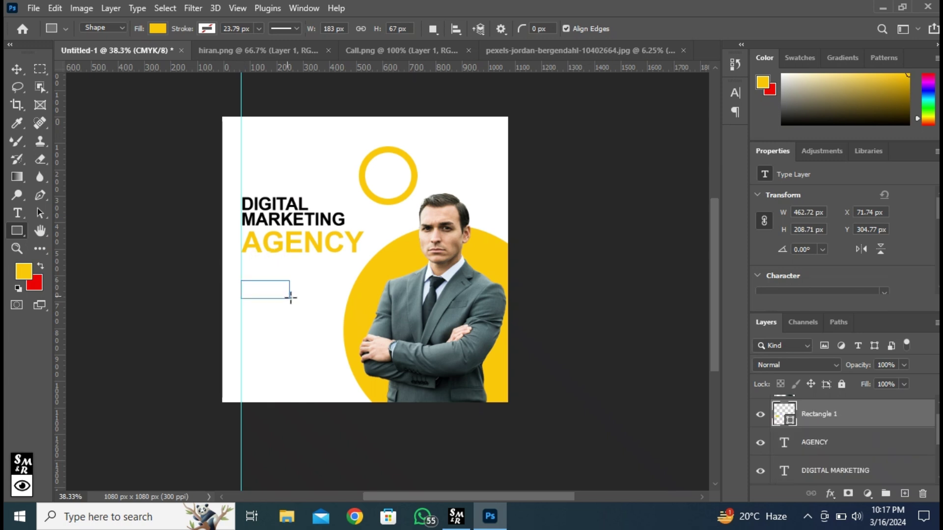
Round all four corners of the yellow rectangle to 15 px and move it up about 30 px, closer to AGENCY.
scroll(832, 285, "down", 1)
scroll(833, 285, "down", 1)
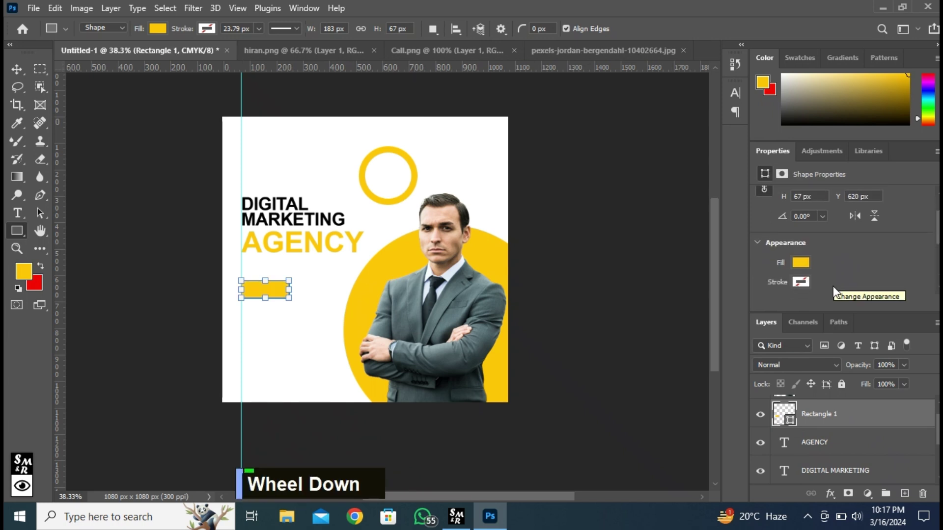
scroll(832, 286, "down", 3)
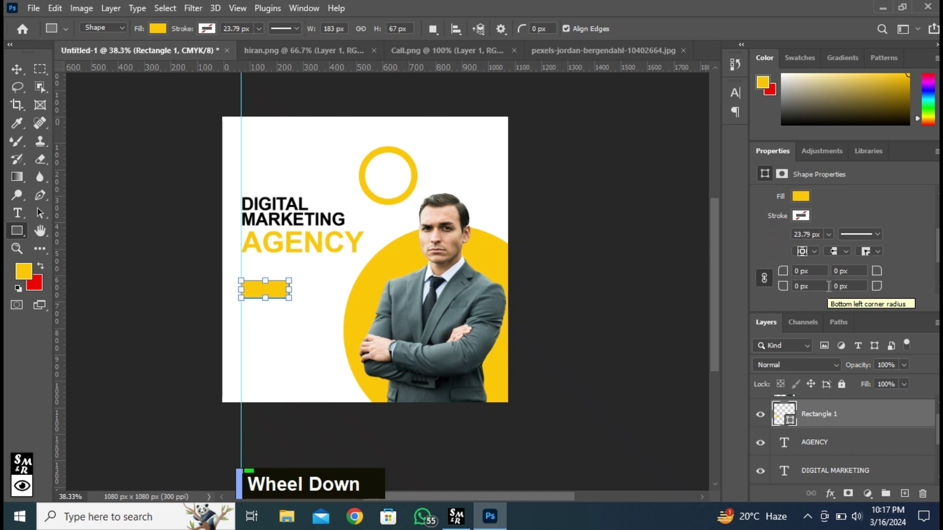
left_click(797, 271)
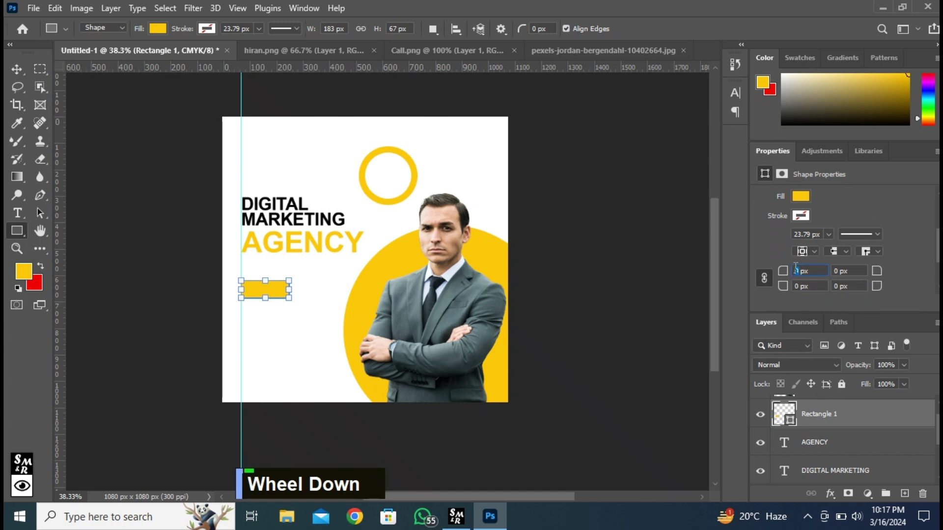
type("15")
key("Return")
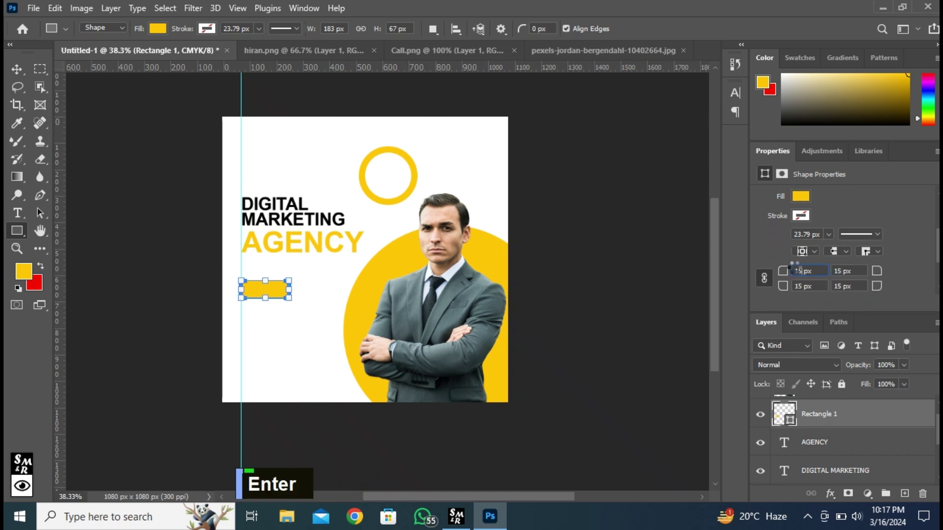
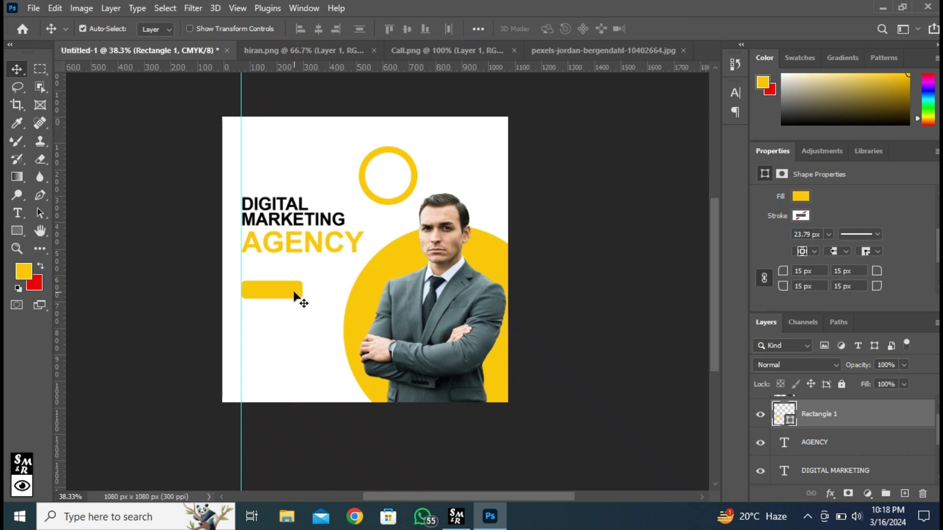
left_click_drag(294, 292, 293, 284)
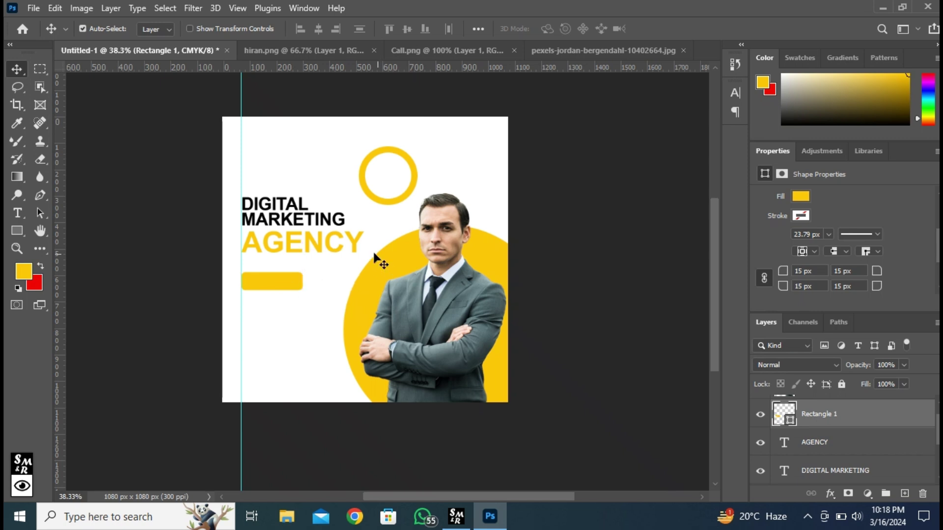
Duplicate the DIGITAL MARKETING text down onto the yellow button and replace the copy's wording with "LEARN MORE".
left_click(288, 213)
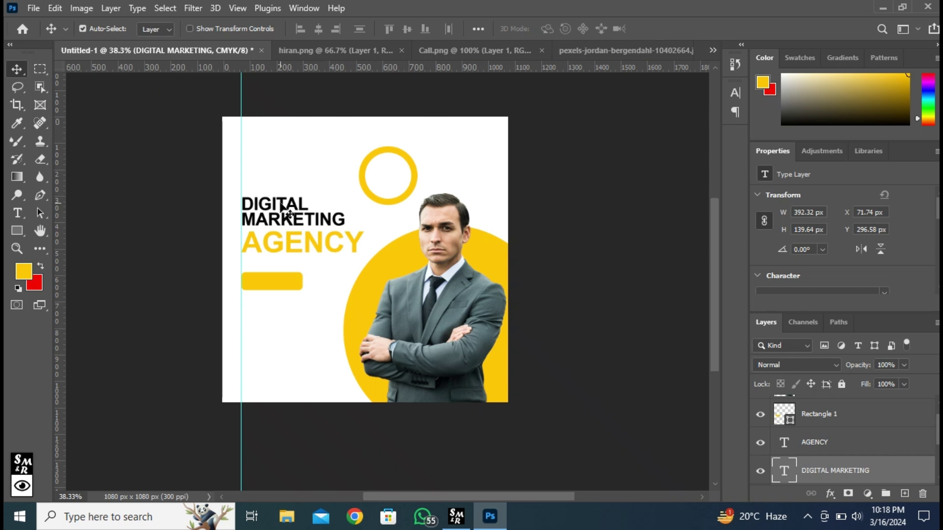
left_click_drag(288, 213, 295, 284)
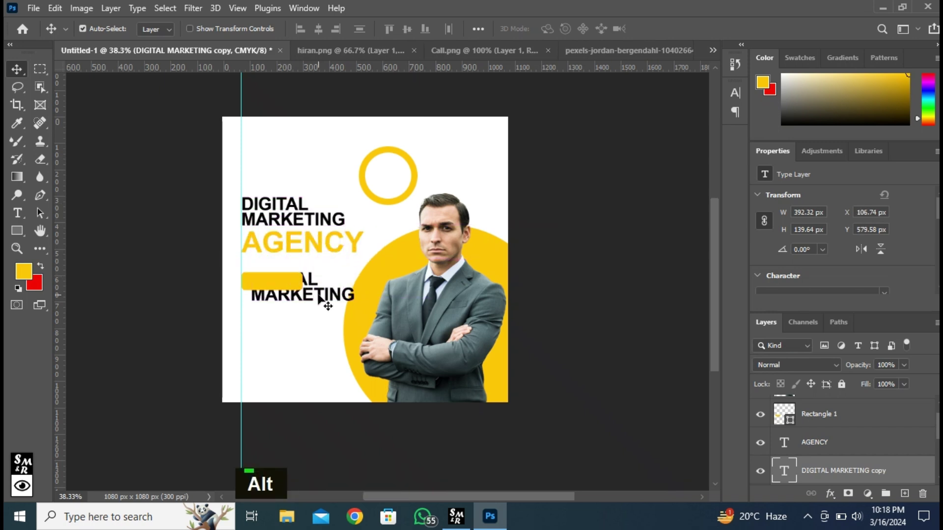
double_click(319, 295)
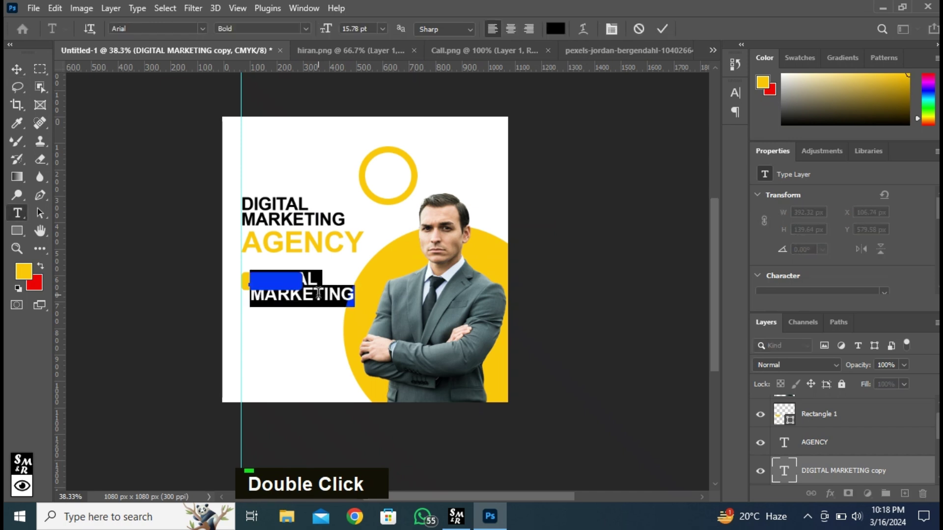
key("Caps_Lock")
type("LEAR")
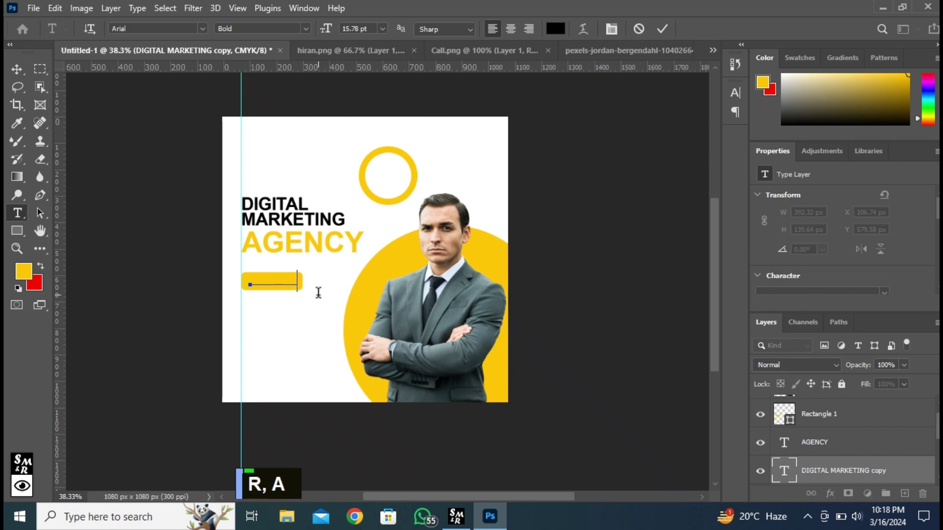
type("N M")
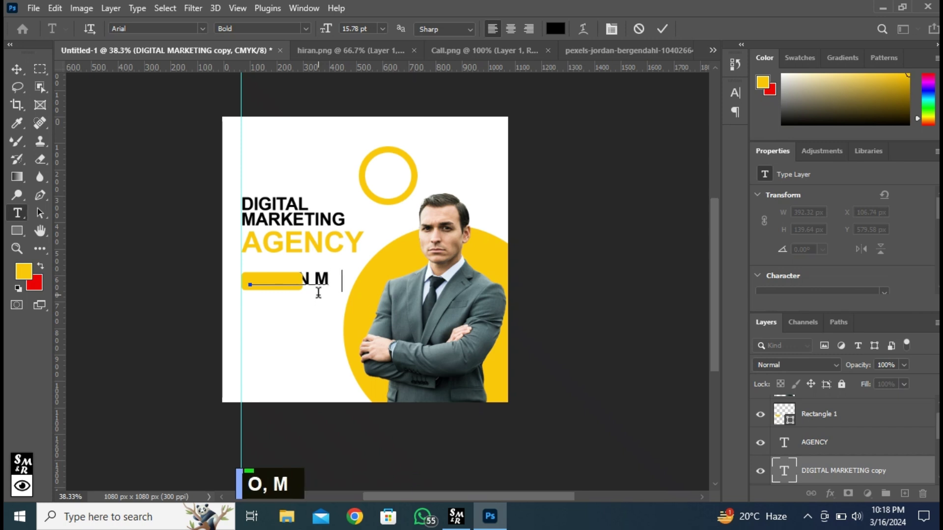
type("ORE")
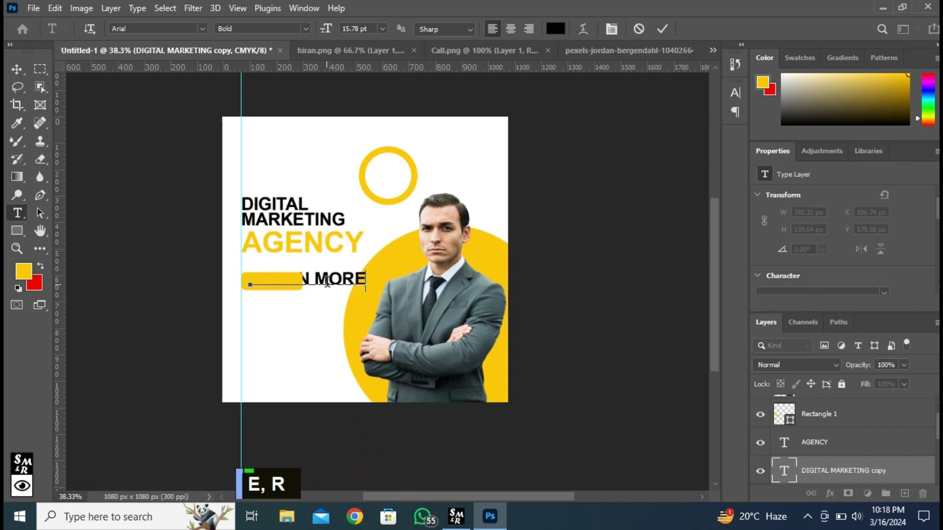
Set the LEARN MORE text to 6 pt and commit the text edit.
key("ctrl+a")
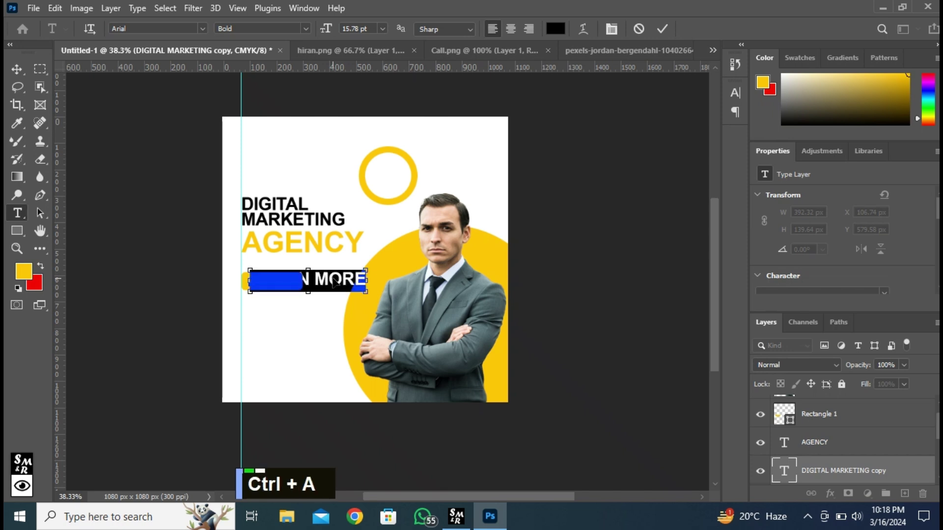
left_click(382, 28)
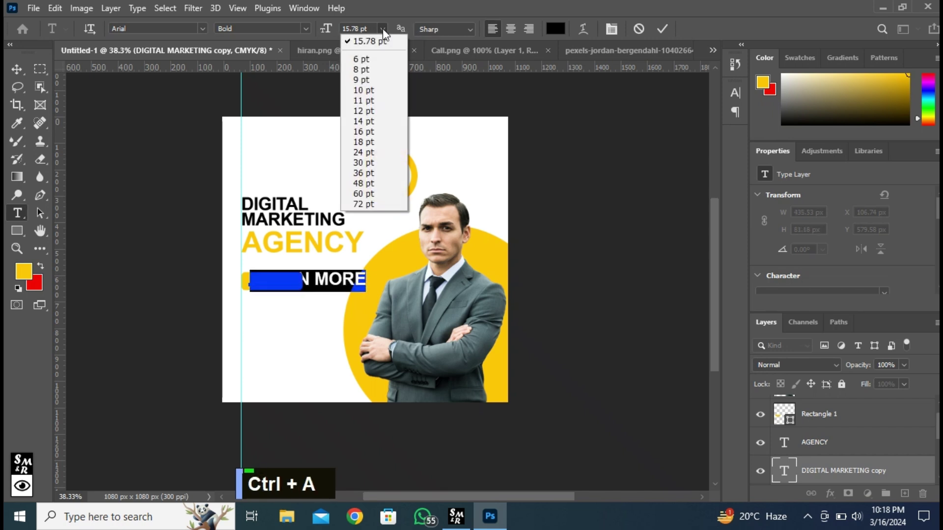
left_click(374, 58)
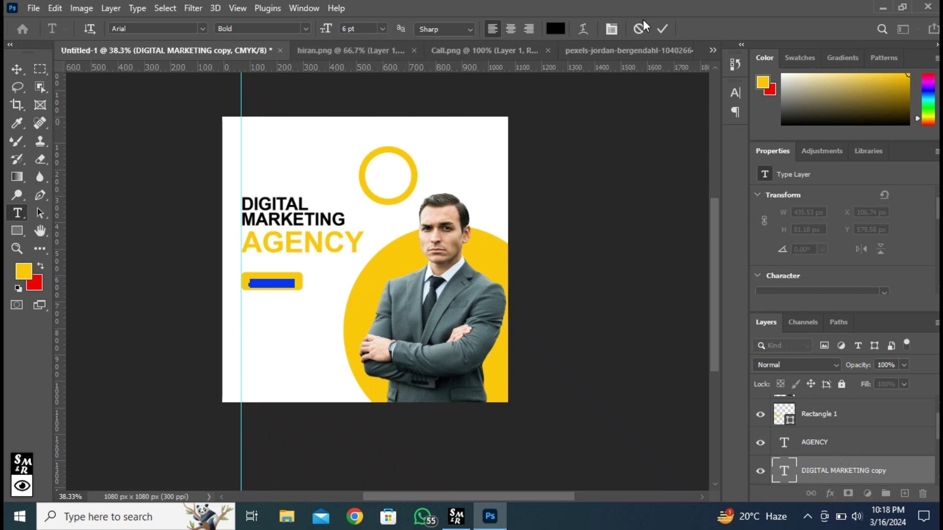
left_click(661, 30)
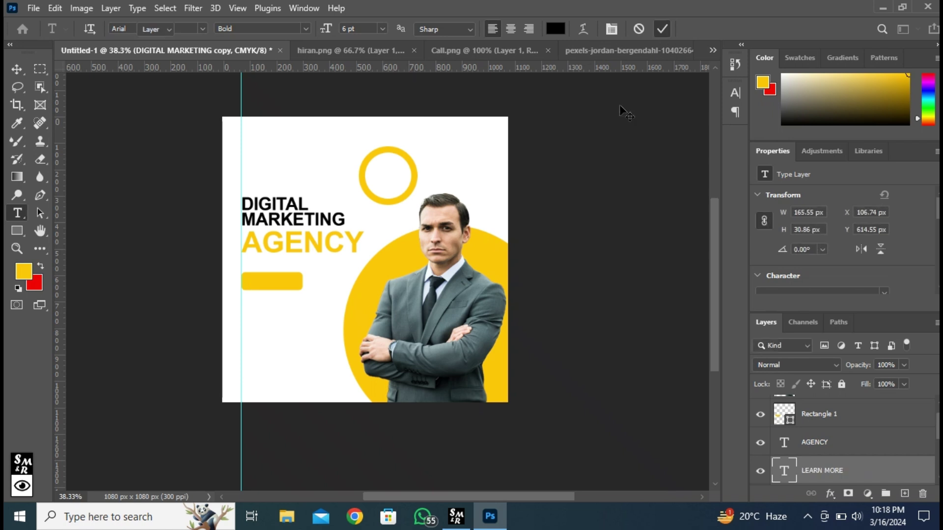
Bring the LEARN MORE layer above the yellow rectangle's layer and nudge the text up to about Y 609 px on the button.
key("v")
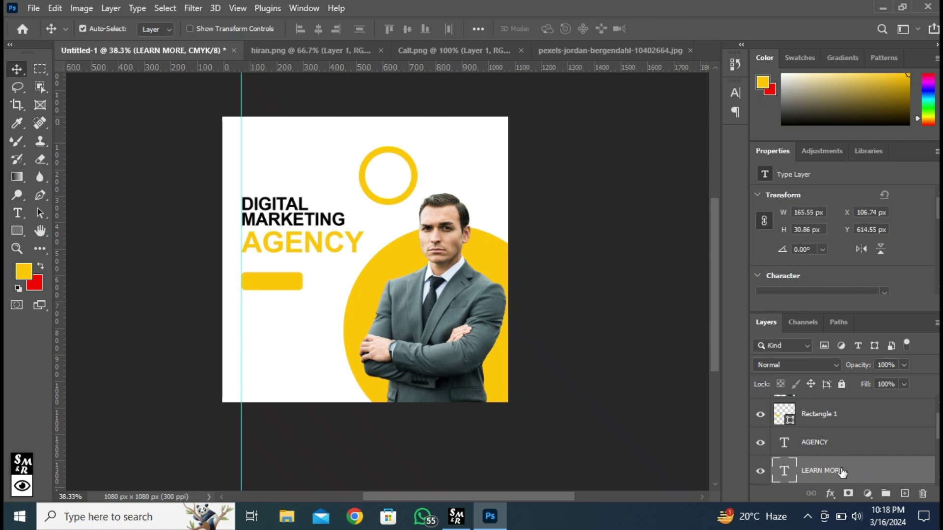
left_click_drag(842, 472, 834, 408)
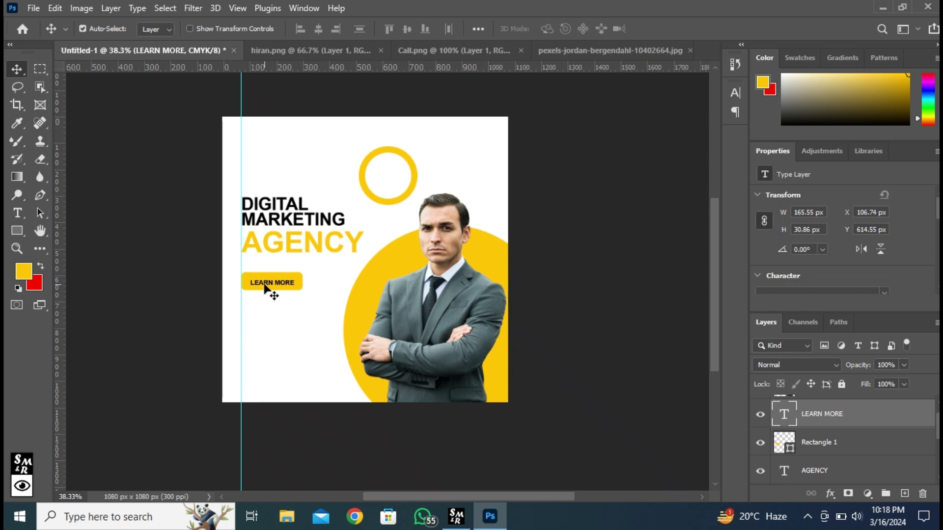
key("Up")
key("Up")
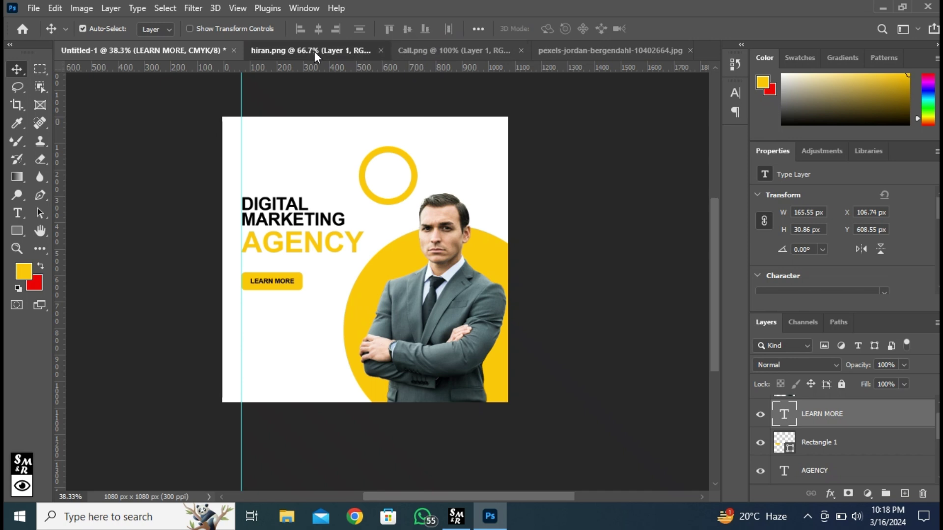
Copy the whole phone icon from Call.png and paste it into the Untitled-1 post design.
left_click(434, 49)
key("ctrl+a")
key("ctrl+c")
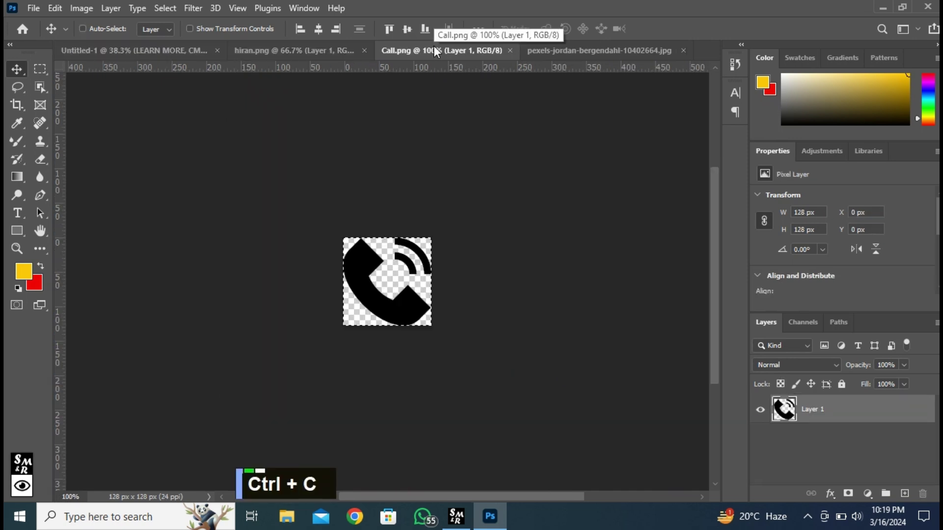
left_click(172, 47)
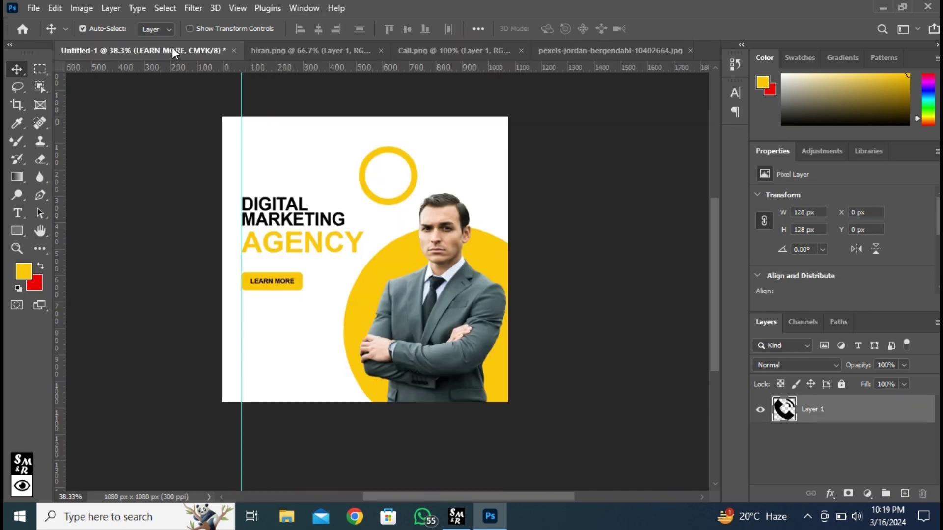
key("ctrl+v")
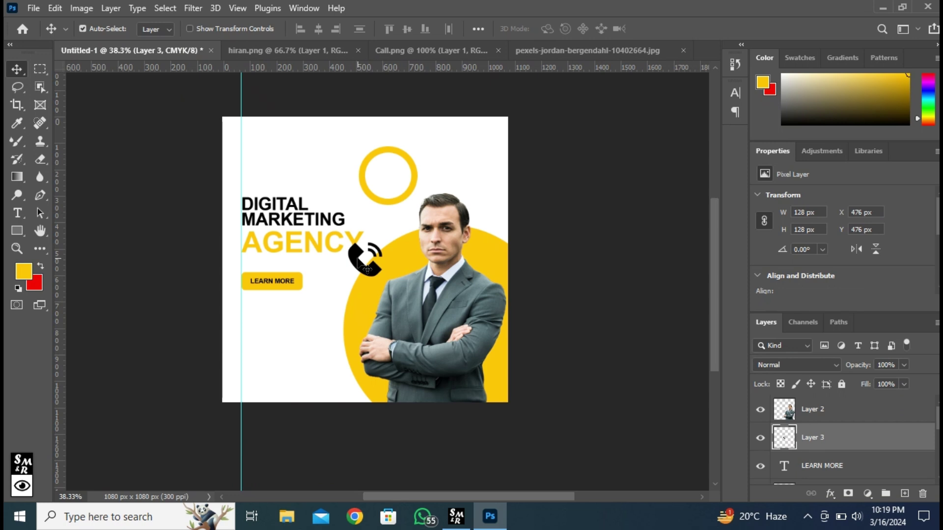
Scale the phone icon to 78.60% and place it against the guide below the LEARN MORE button, at X 71 px, Y 732 px.
key("ctrl+t")
left_click_drag(365, 259, 259, 329)
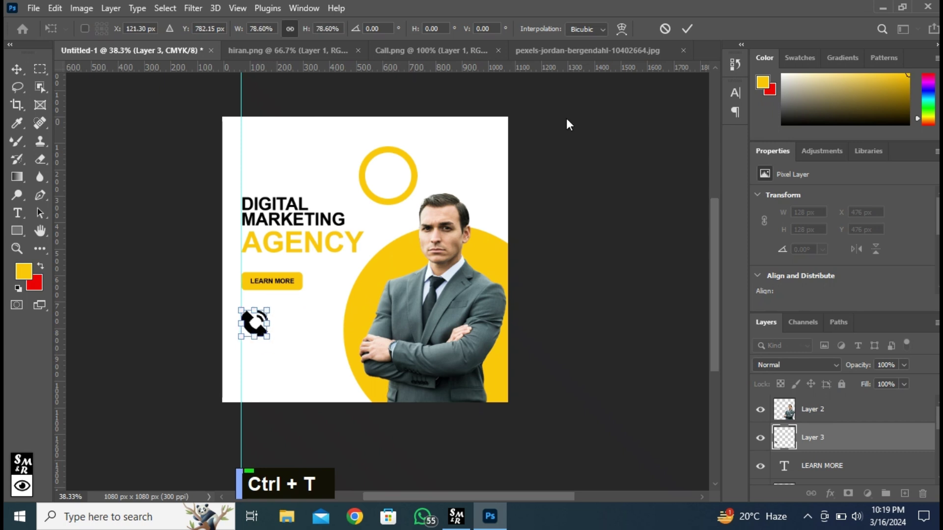
left_click(688, 29)
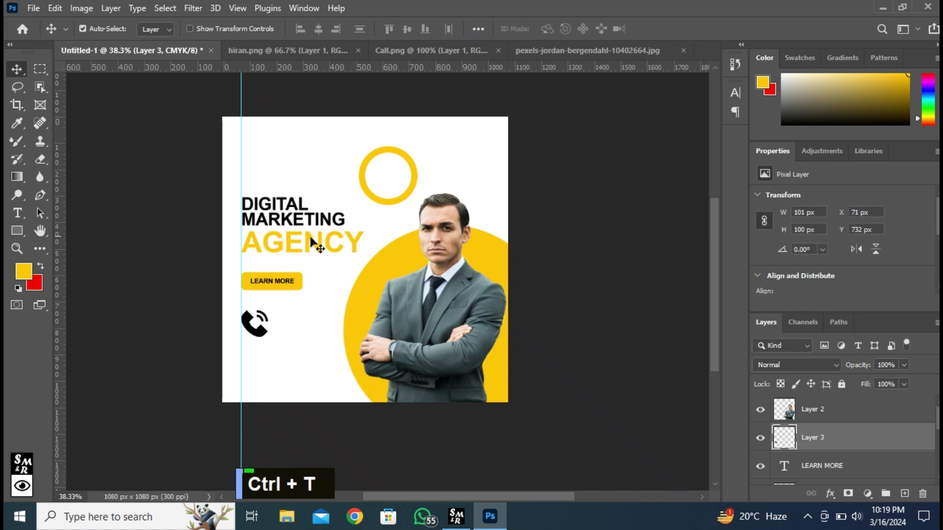
Duplicate the DIGITAL MARKETING text to just right of the phone icon and replace the copy's wording with "CALL US".
left_click(285, 219)
left_click_drag(291, 226, 313, 329)
double_click(312, 328)
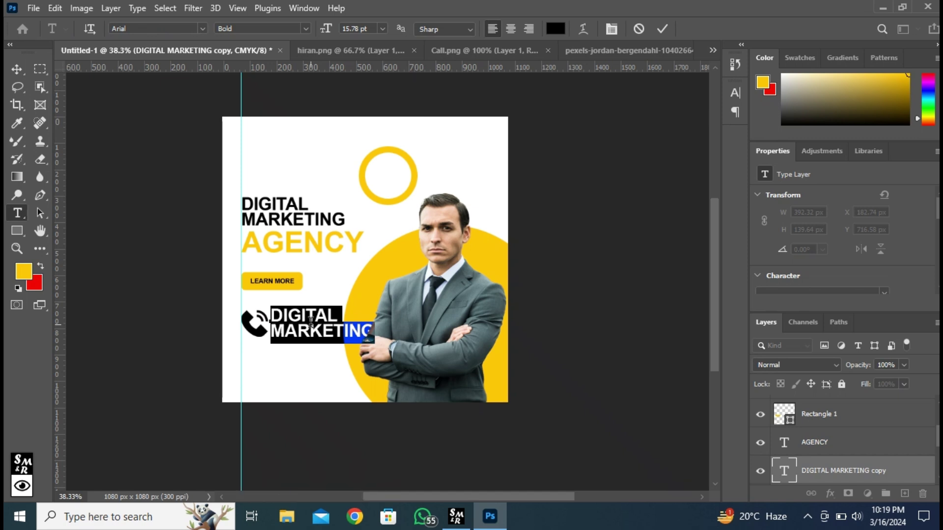
type("CA")
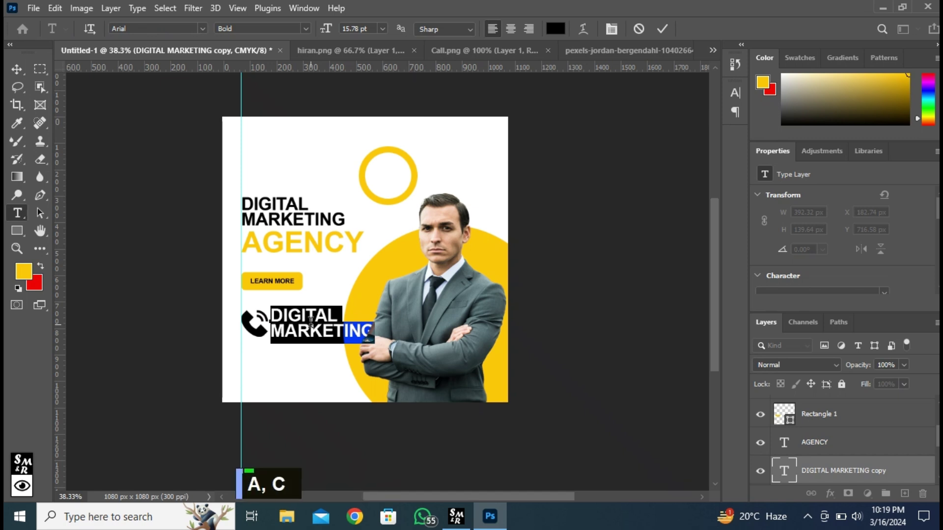
type("LL ")
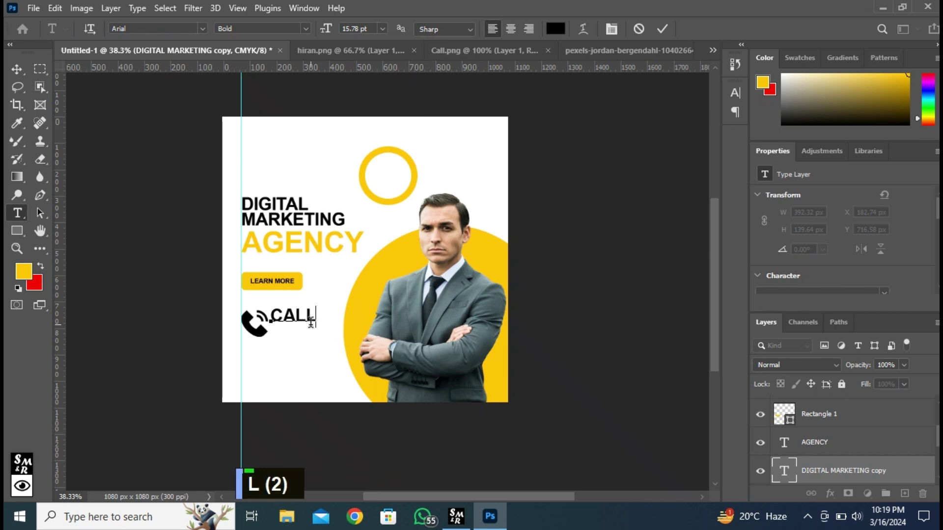
type("US")
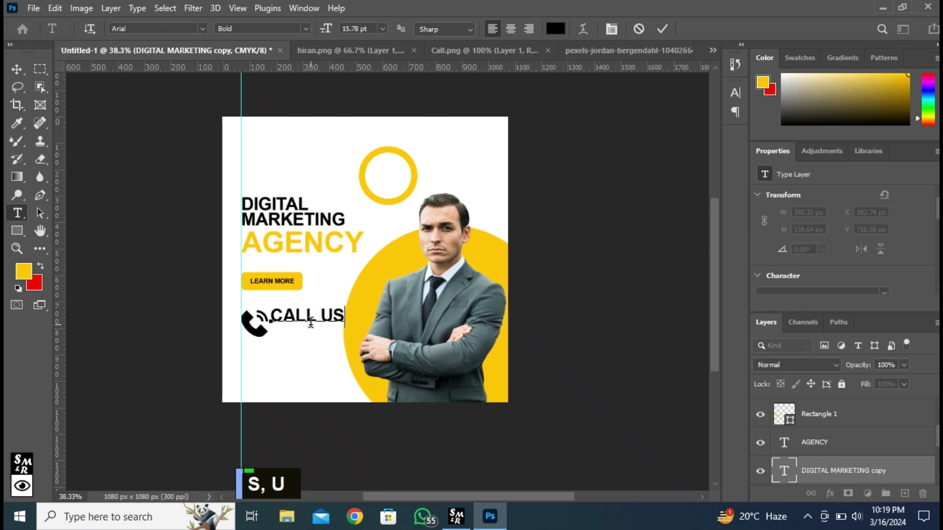
Set the CALL US text to 8 pt and add the phone number on a second line beneath it.
double_click(310, 319)
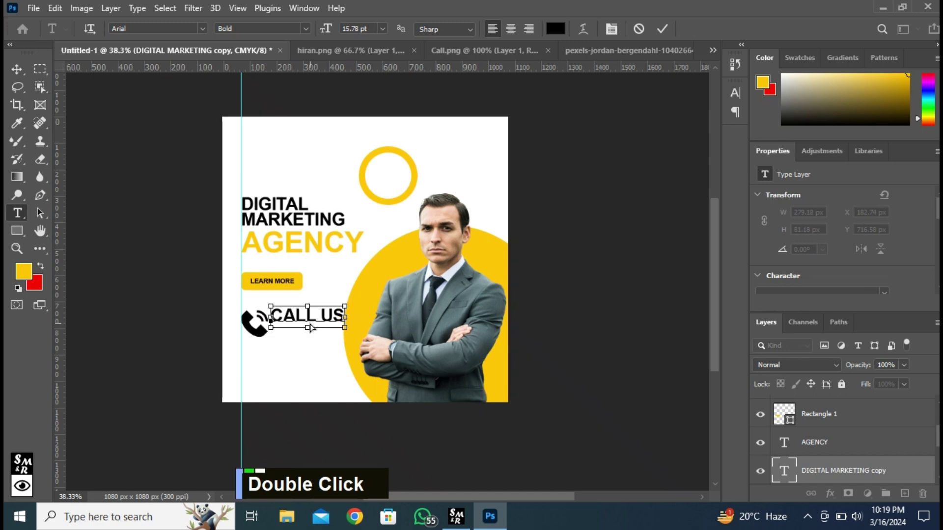
key("ctrl+a")
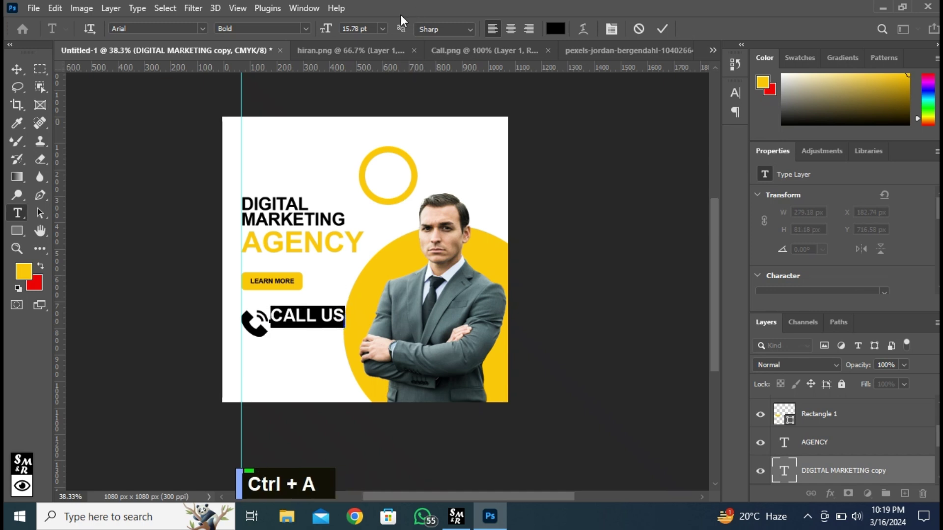
left_click(383, 30)
left_click(370, 69)
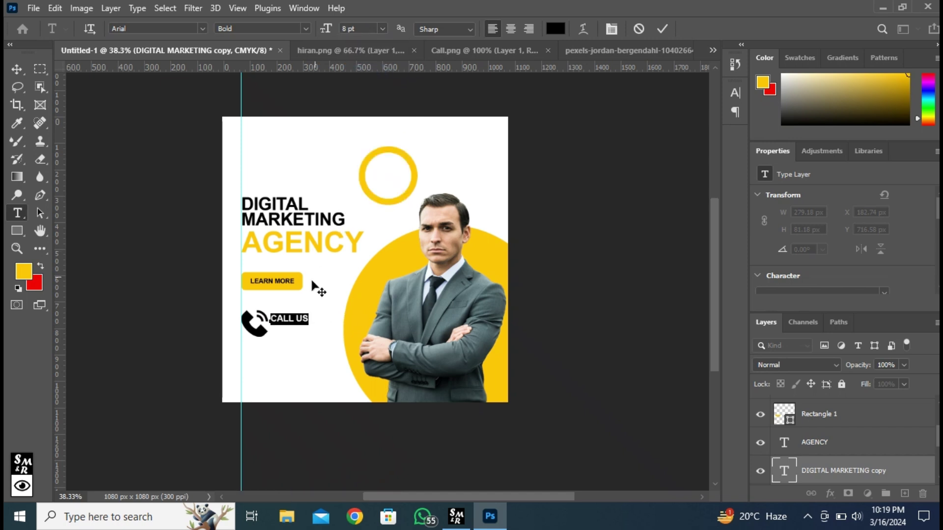
key("Left")
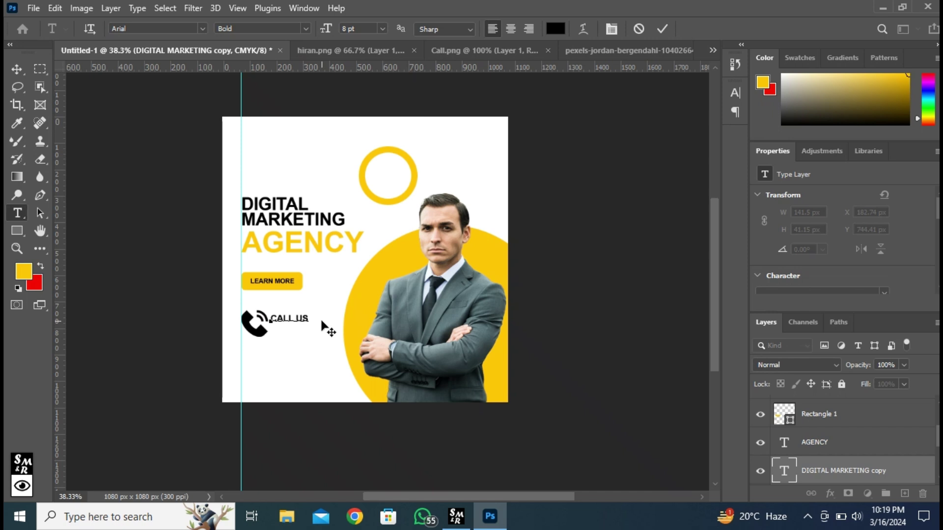
key("Right")
key("Return")
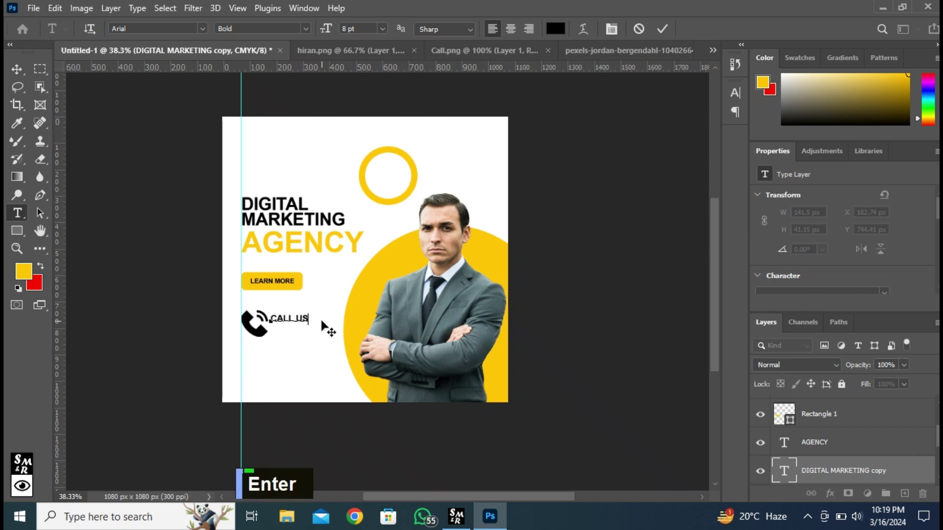
type("+12")
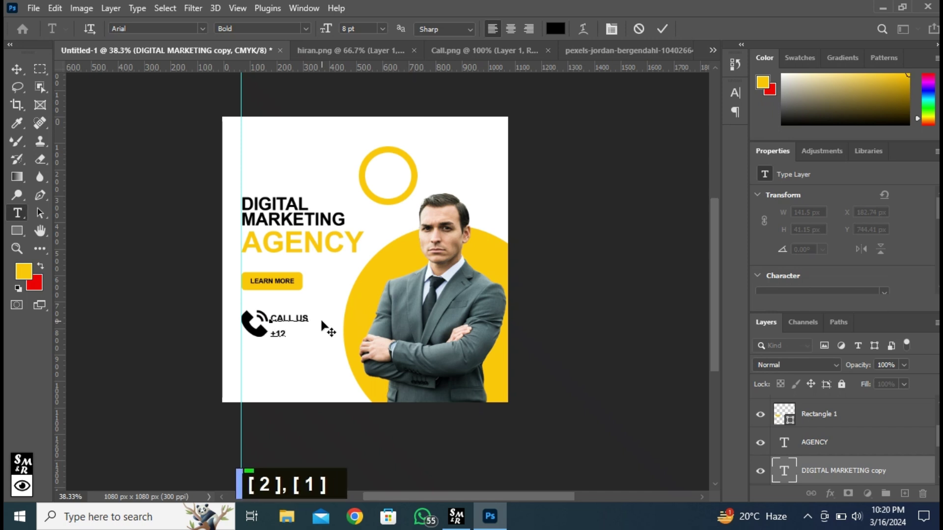
type("3-456-7890")
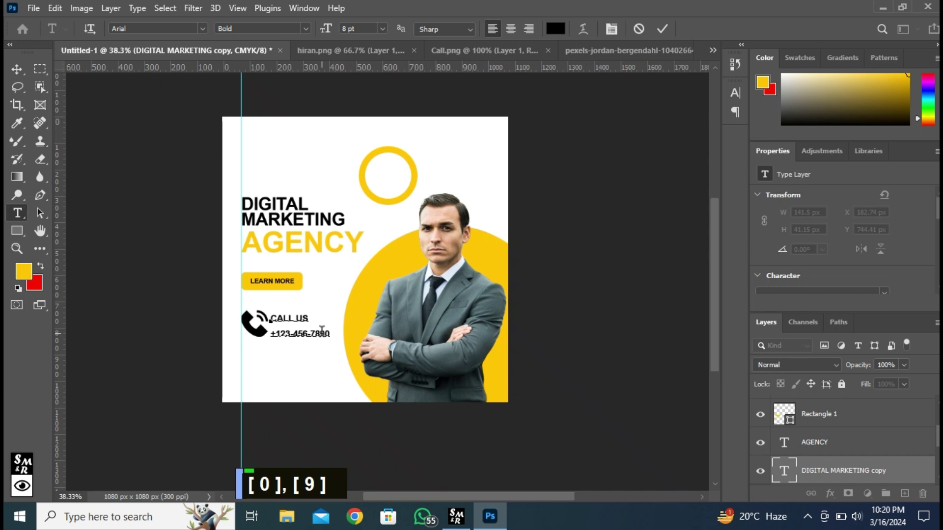
Set the leading of both contact text lines to Auto and their tracking to 25.
key("ctrl+a")
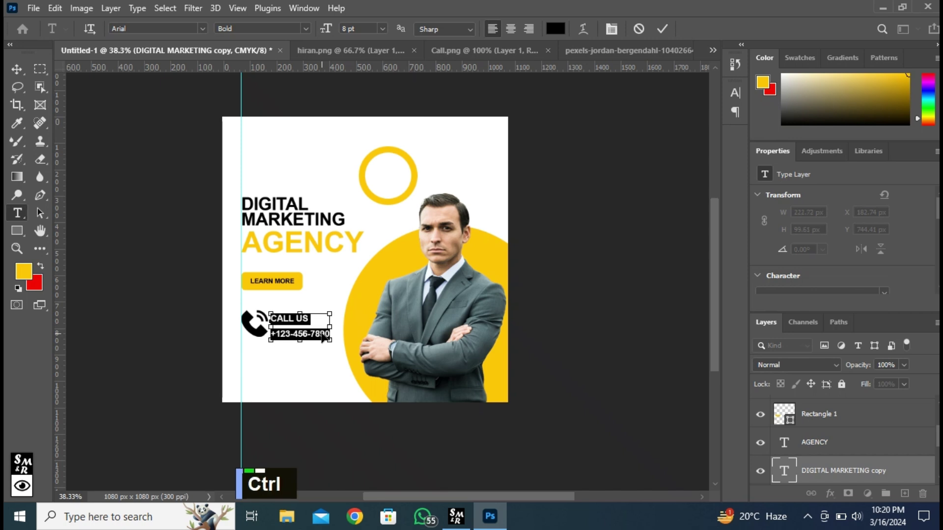
key("ctrl+t")
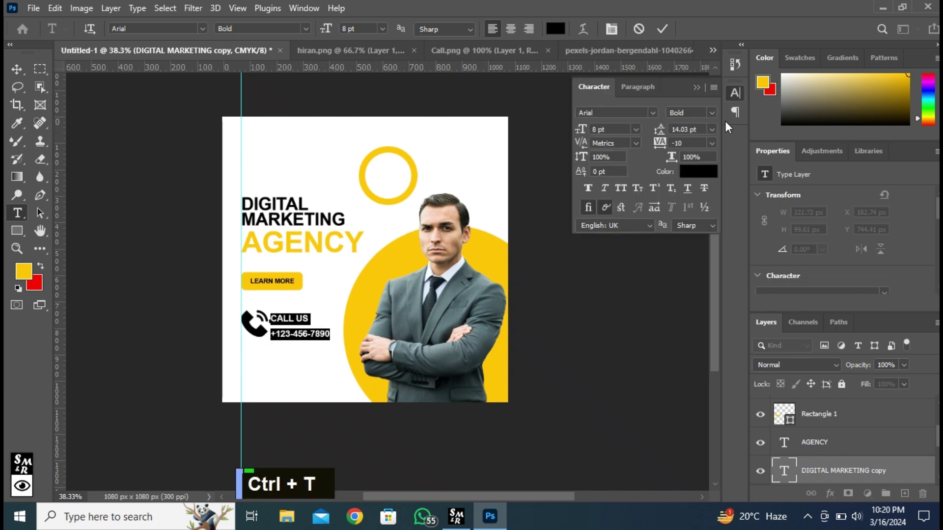
left_click(711, 143)
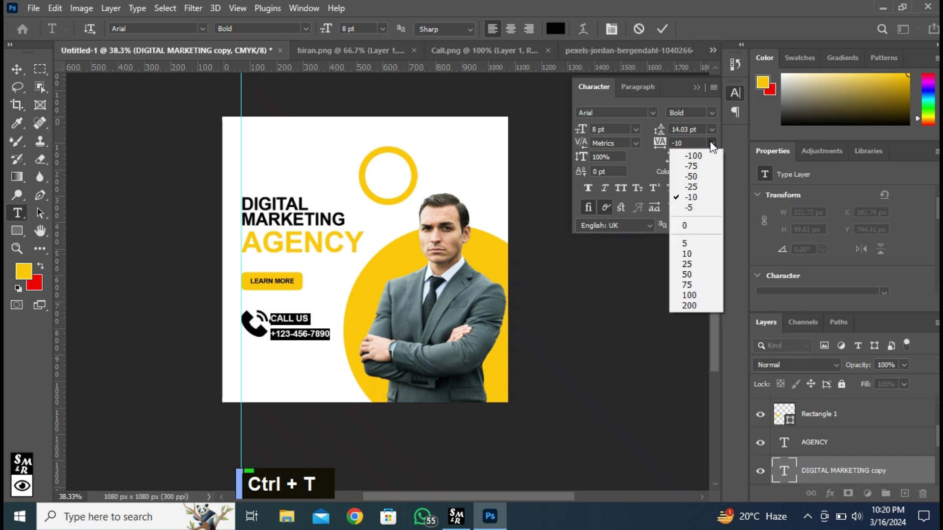
left_click(696, 226)
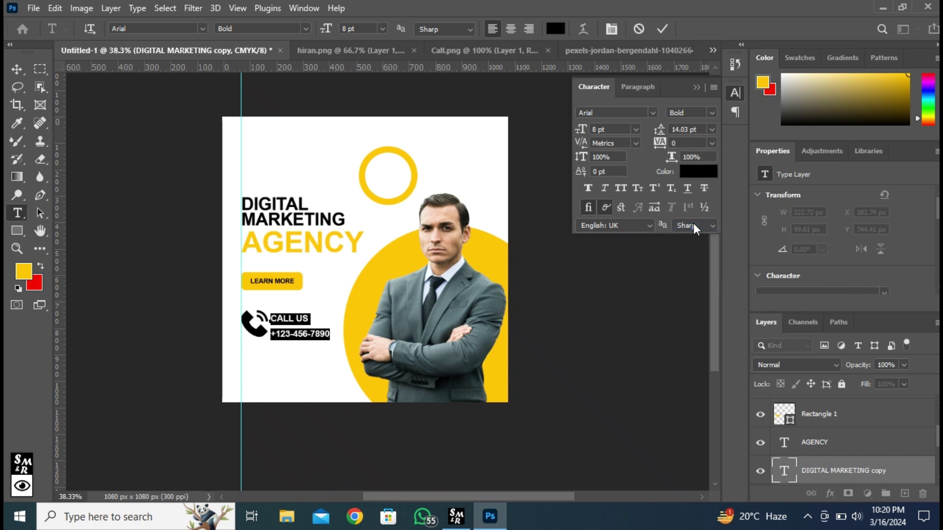
left_click(711, 130)
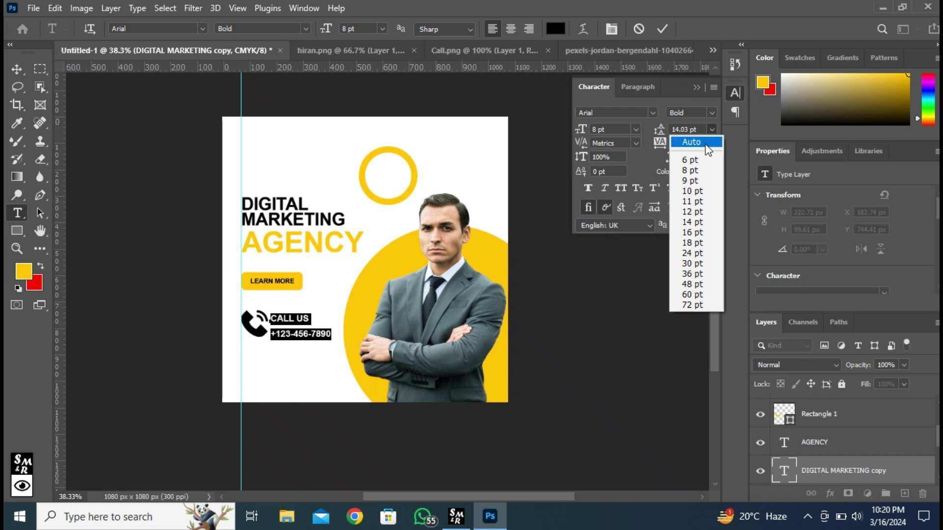
left_click(706, 142)
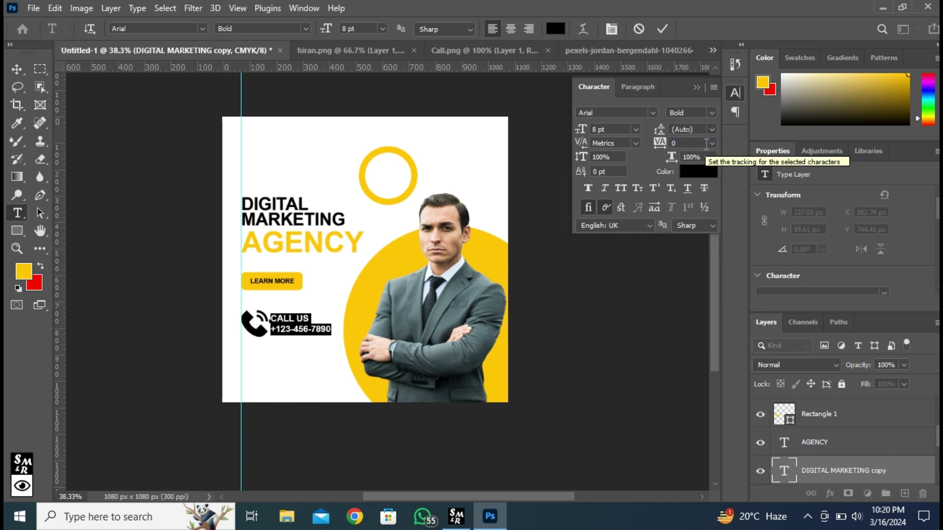
left_click(711, 142)
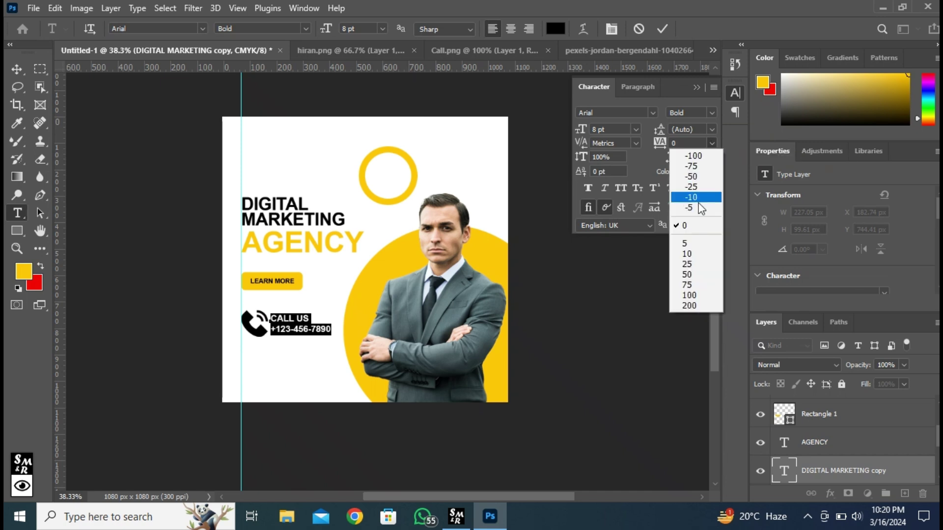
left_click(693, 264)
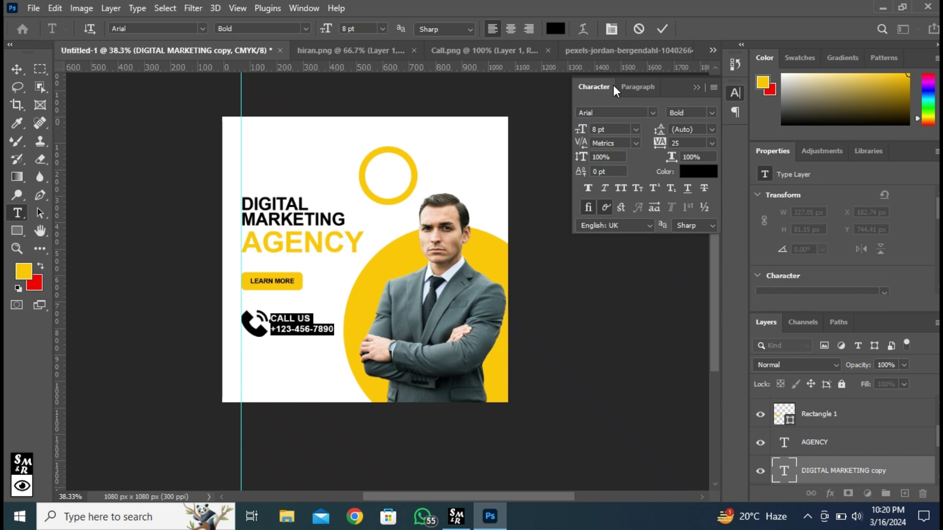
Reduce both contact text lines to 6 pt and commit the text edit.
left_click(381, 28)
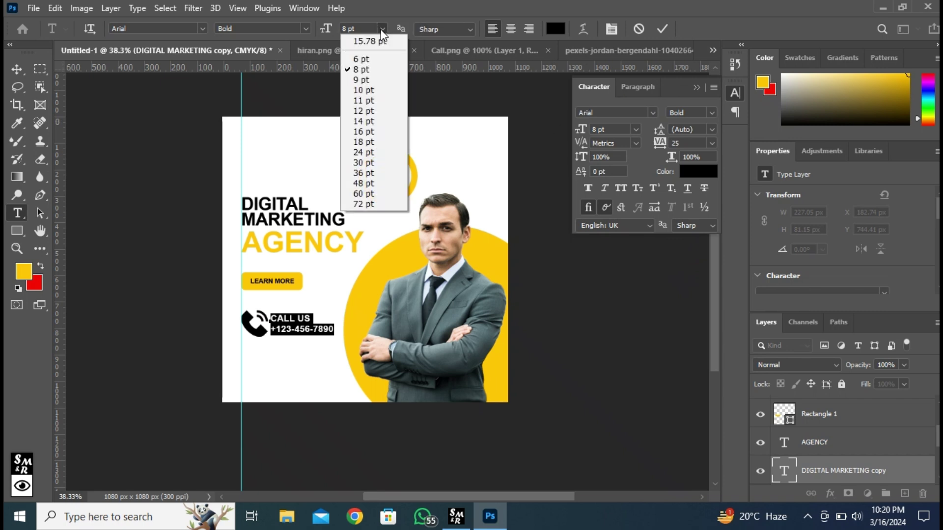
left_click(370, 55)
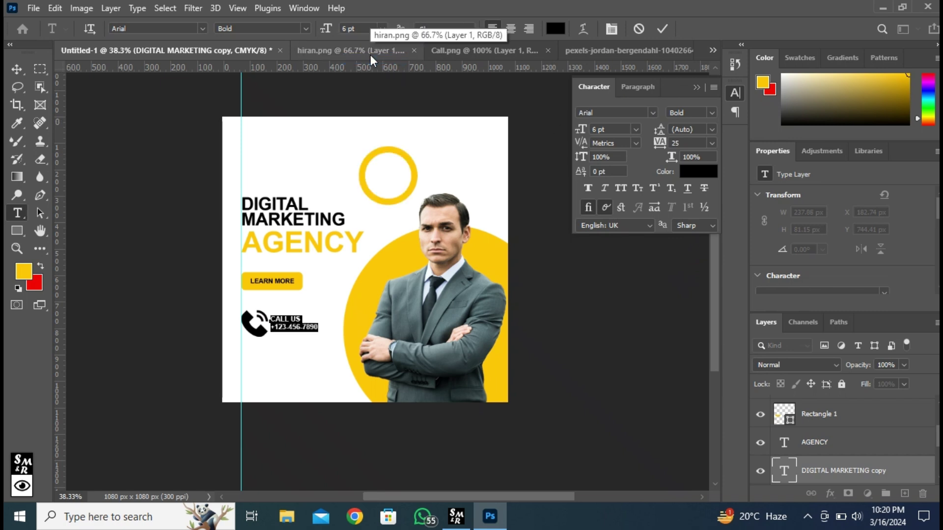
left_click(661, 29)
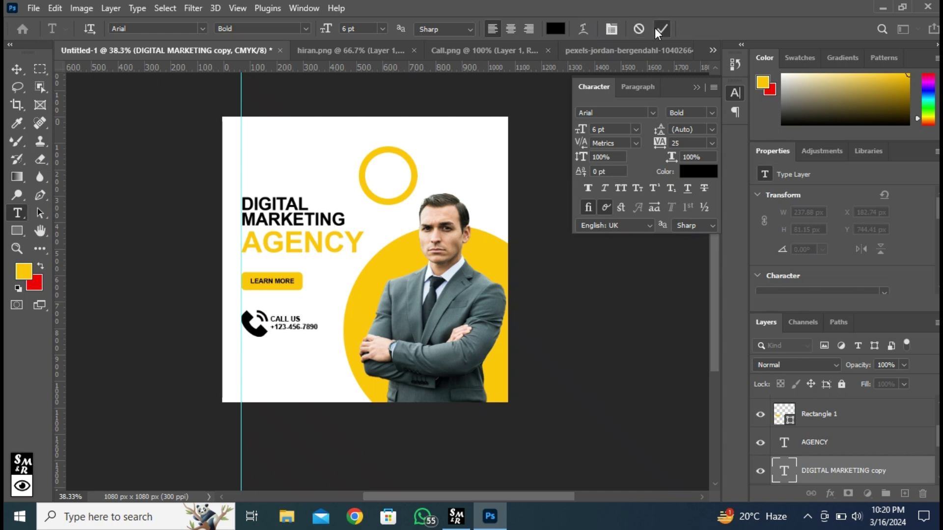
Duplicate the contact text below the phone icon at about X 77, Y 904 px, reworded "We are yje best" / "Business solutions for your business.".
key("v")
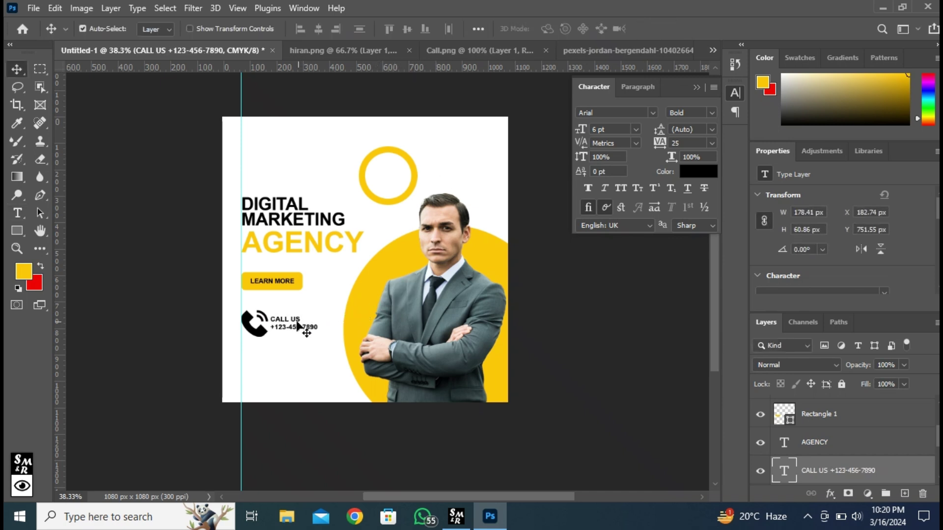
left_click_drag(292, 325, 267, 362)
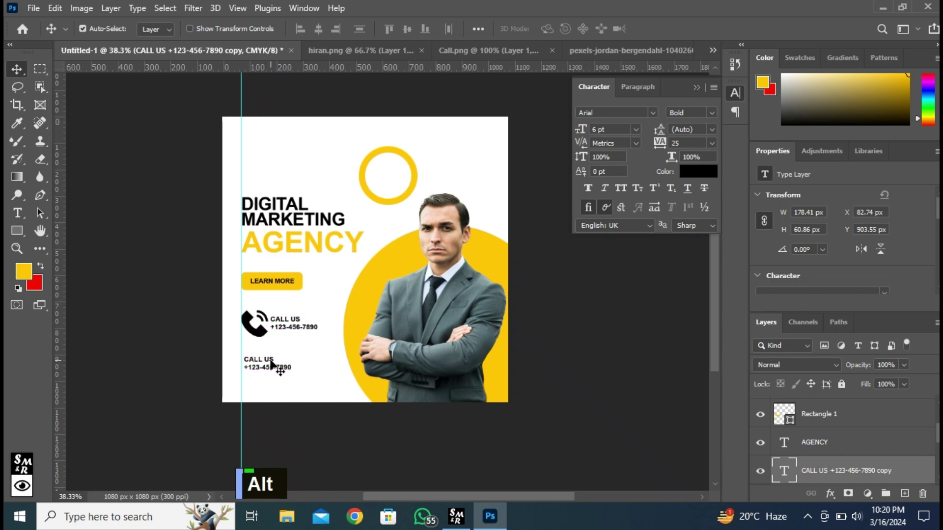
double_click(270, 361)
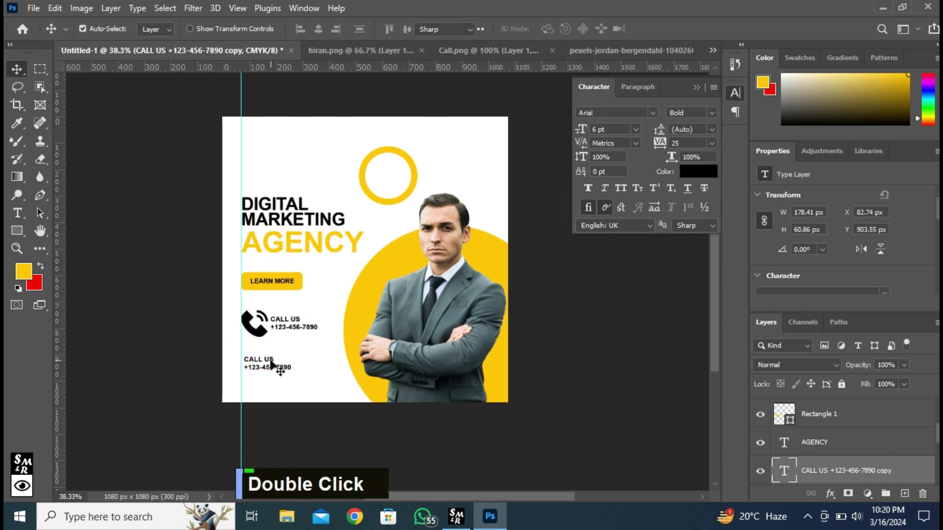
type("WE ARE ")
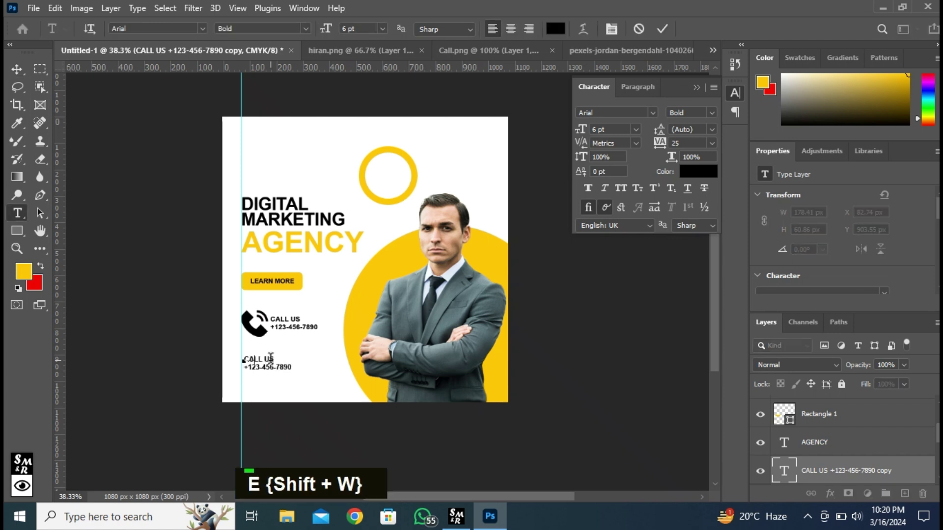
type("the best")
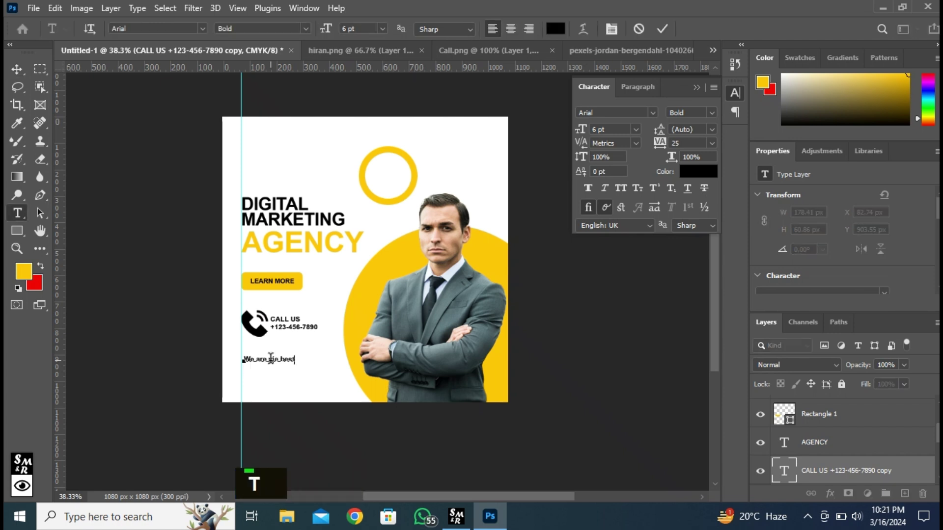
key("Return")
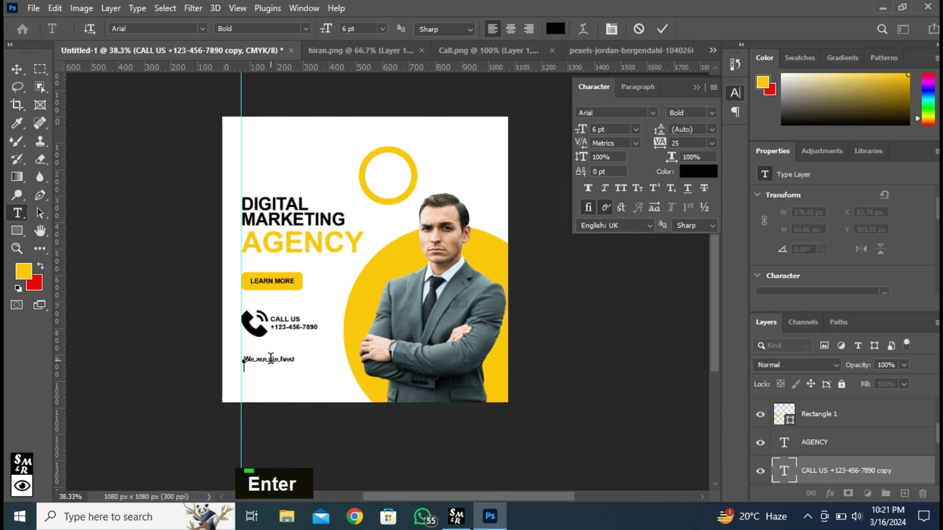
type("Business")
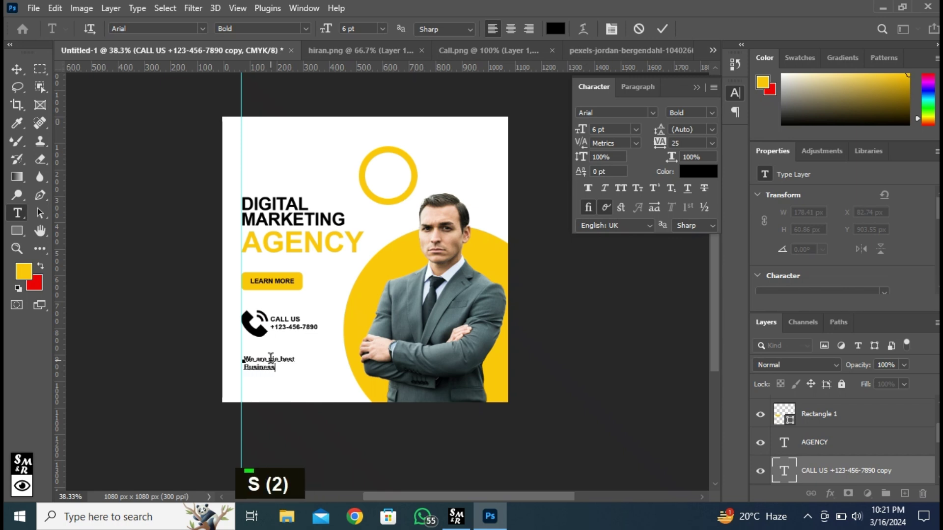
type(" s")
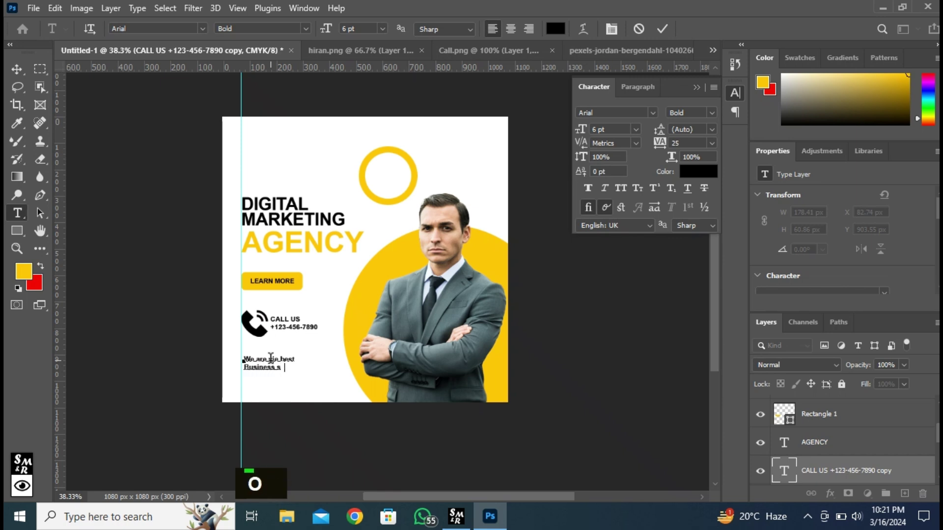
type("olutions for yo")
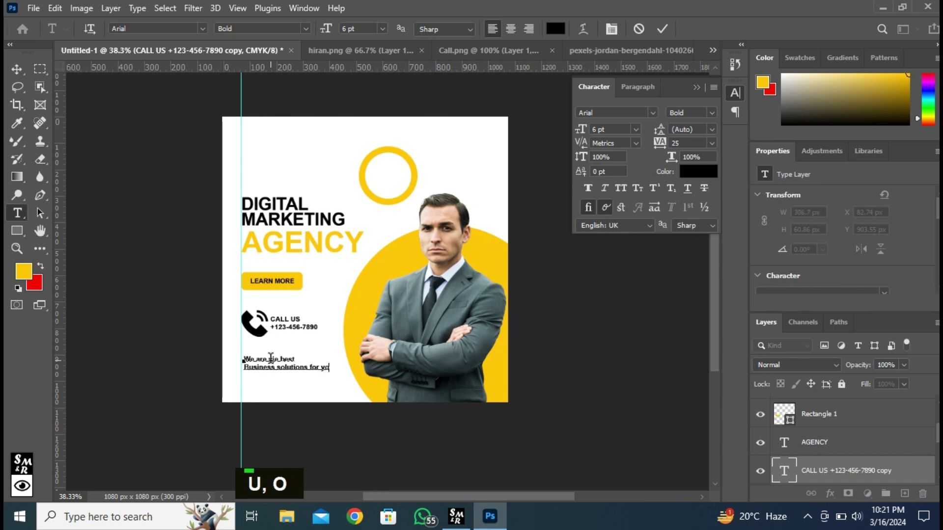
type("ur busines")
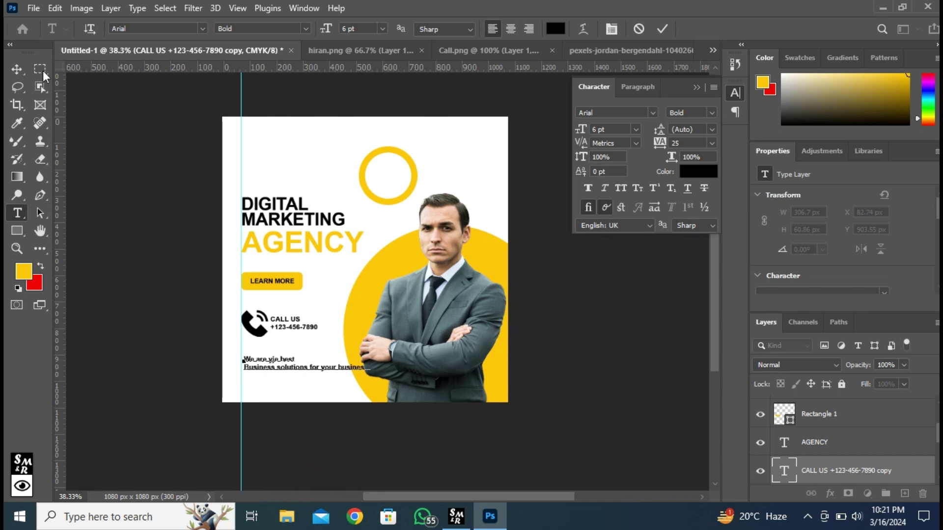
key("ctrl+Return")
key("v")
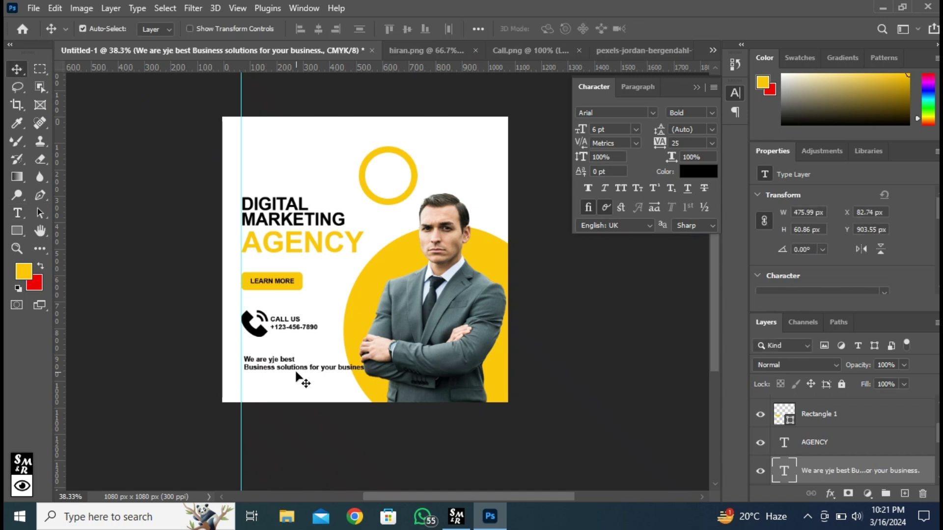
left_click_drag(297, 369, 295, 367)
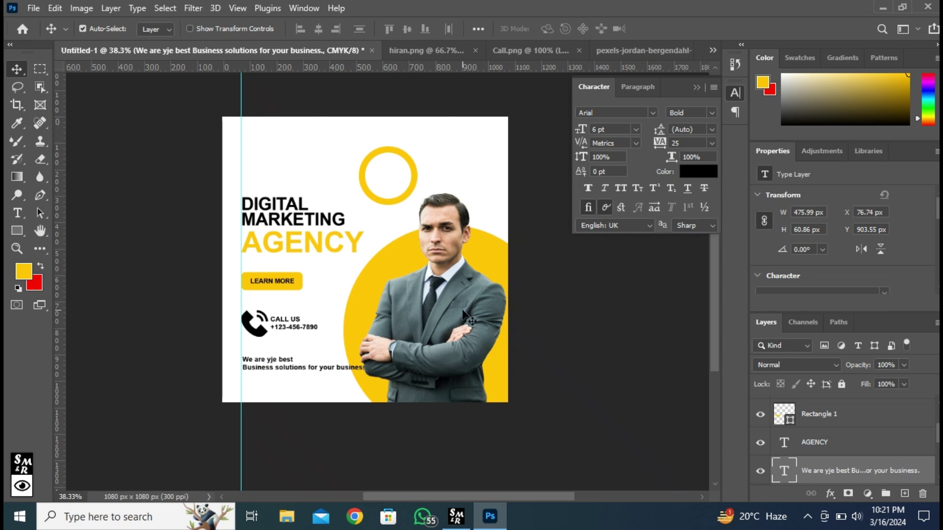
Scale the large yellow circle behind the businessman down to about 669 px across, positioned at about X 540, Y 468 px.
scroll(858, 460, "down", 2)
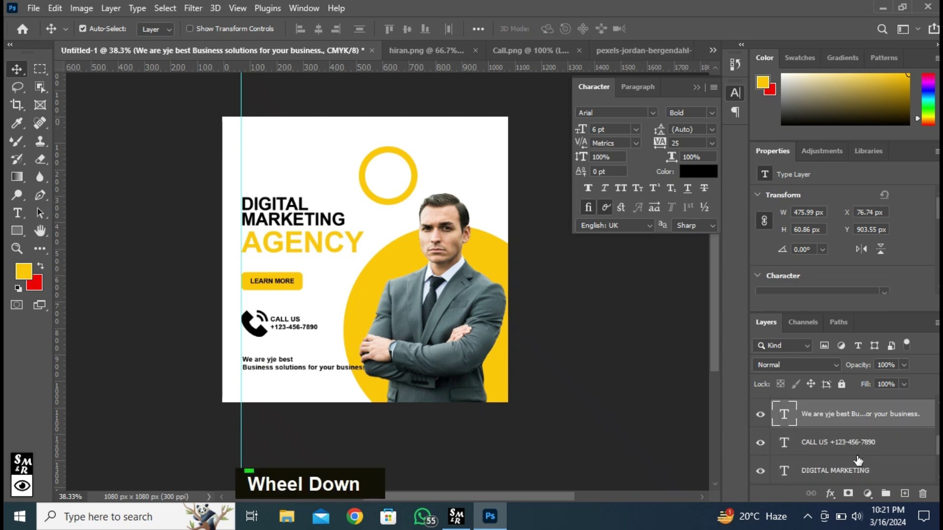
scroll(858, 460, "down", 3)
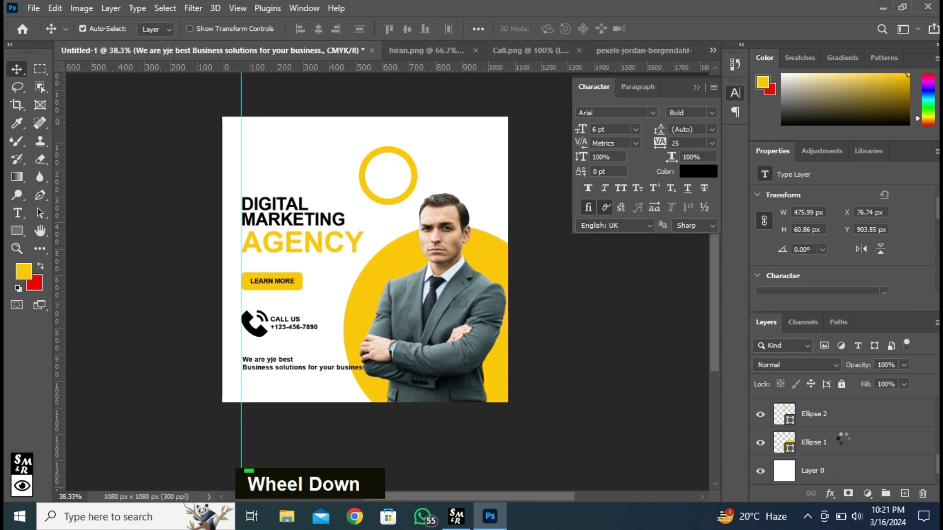
left_click(850, 442)
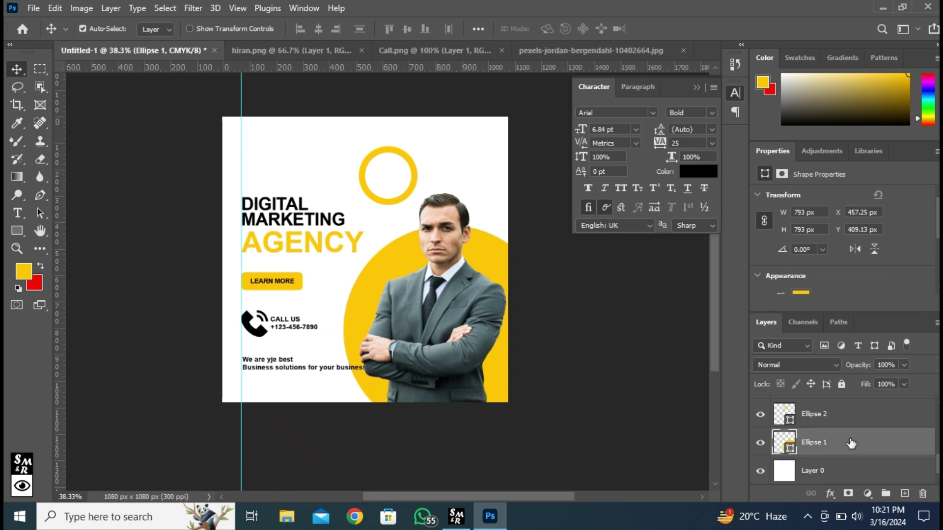
key("ctrl+t")
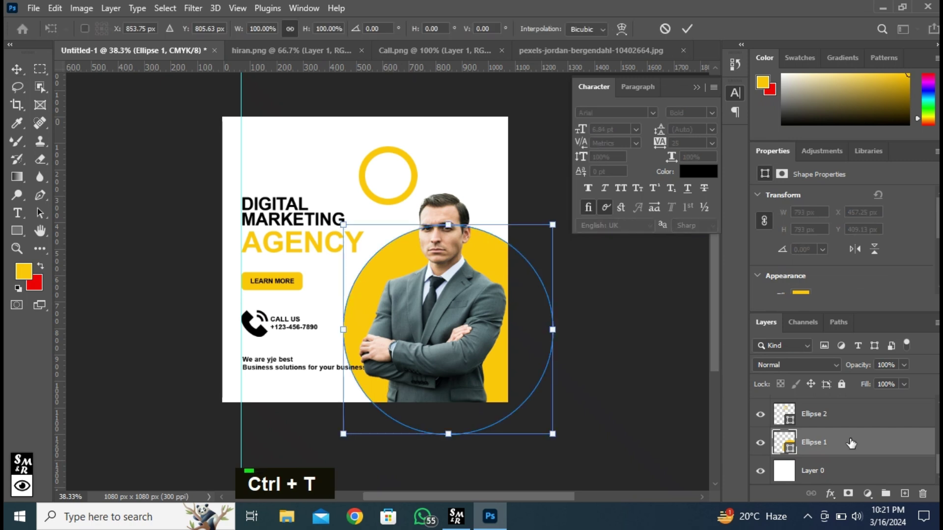
left_click_drag(553, 433, 520, 401)
left_click_drag(374, 278, 395, 292)
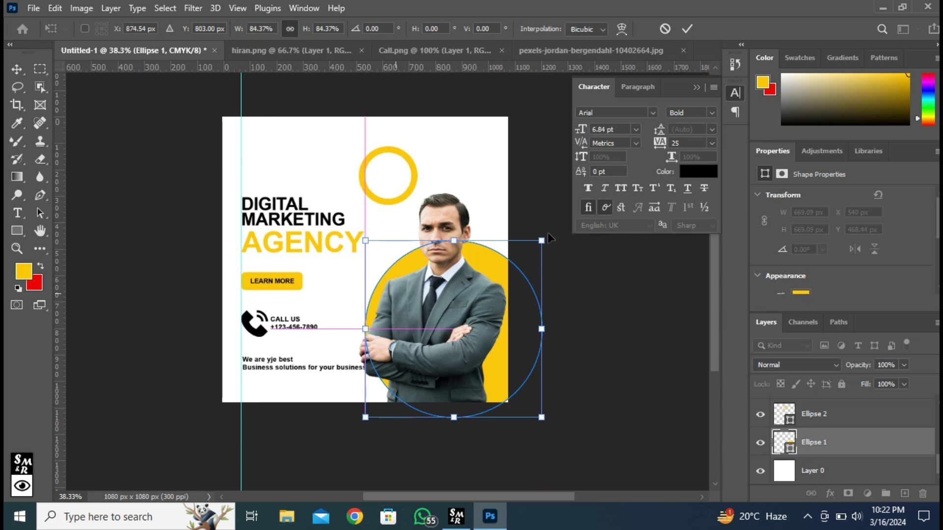
left_click(686, 29)
Scale the businessman down to about 508 x 722 px, keeping him anchored at the canvas's lower-right area, and hide the character settings.
scroll(842, 436, "down", 2)
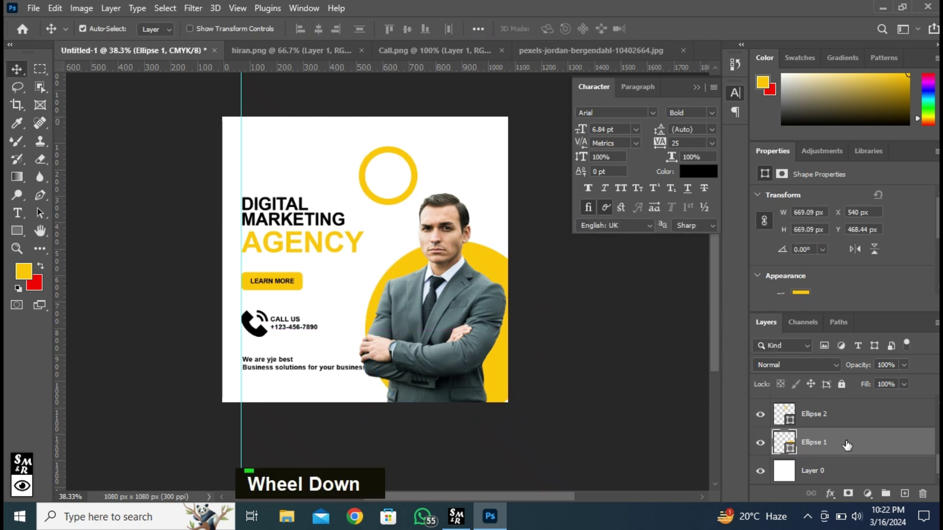
scroll(840, 435, "up", 3)
scroll(831, 430, "up", 3)
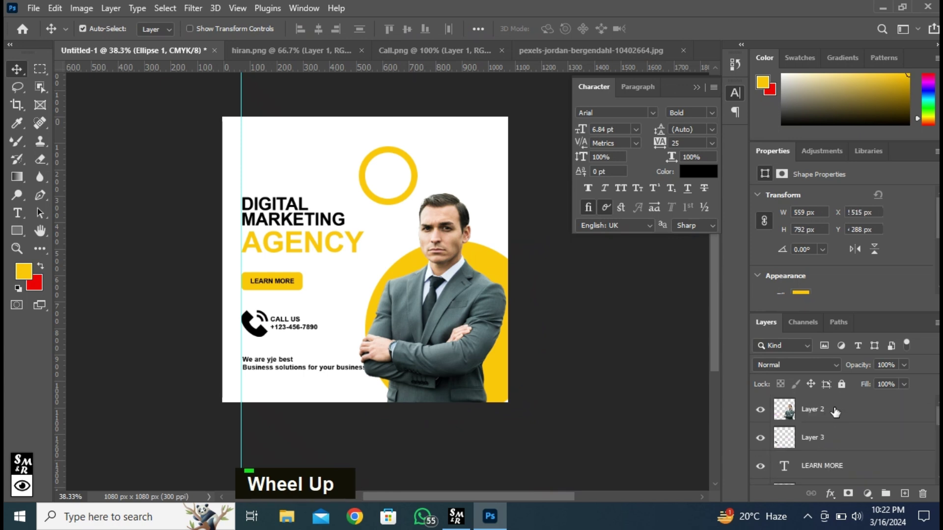
left_click(835, 411)
key("ctrl+t")
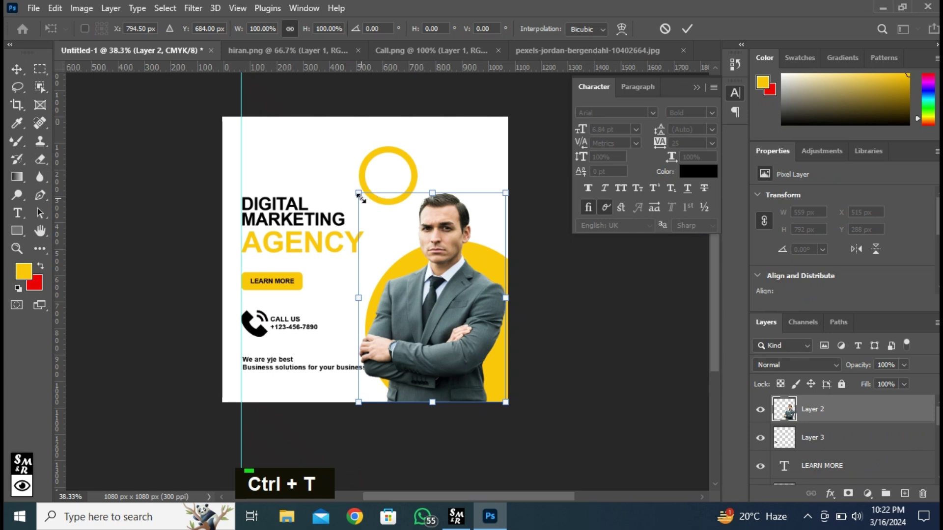
left_click_drag(359, 193, 370, 212)
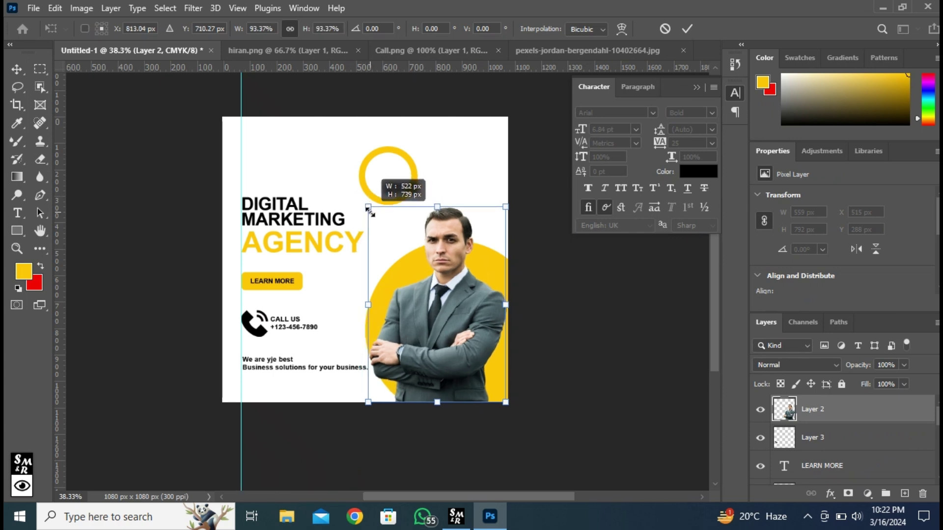
left_click_drag(370, 211, 373, 216)
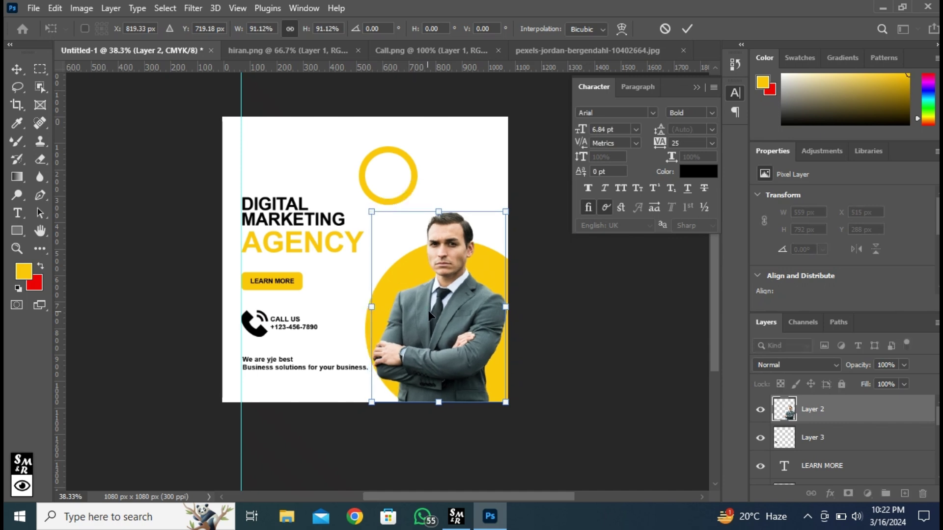
left_click(687, 29)
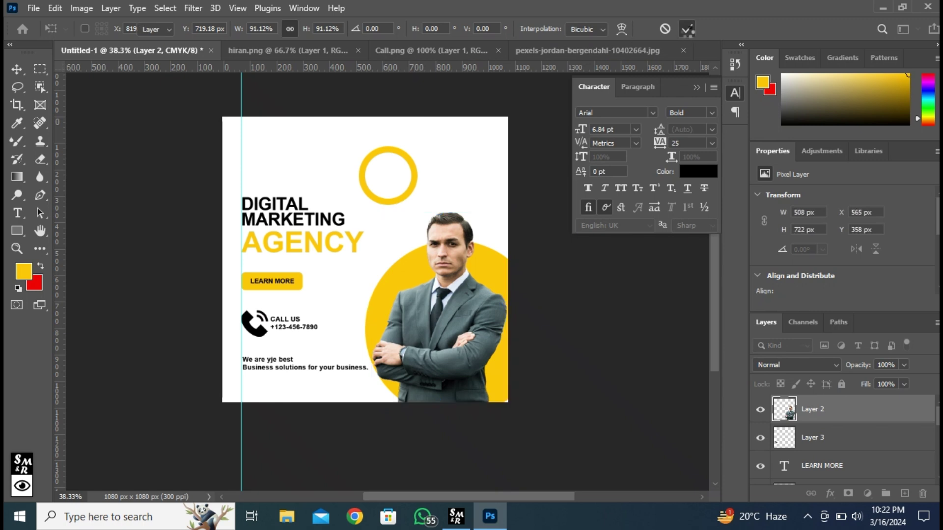
left_click(735, 91)
Copy the whole deer logo from hiran.png and paste it into the Untitled-1 post design.
left_click(290, 51)
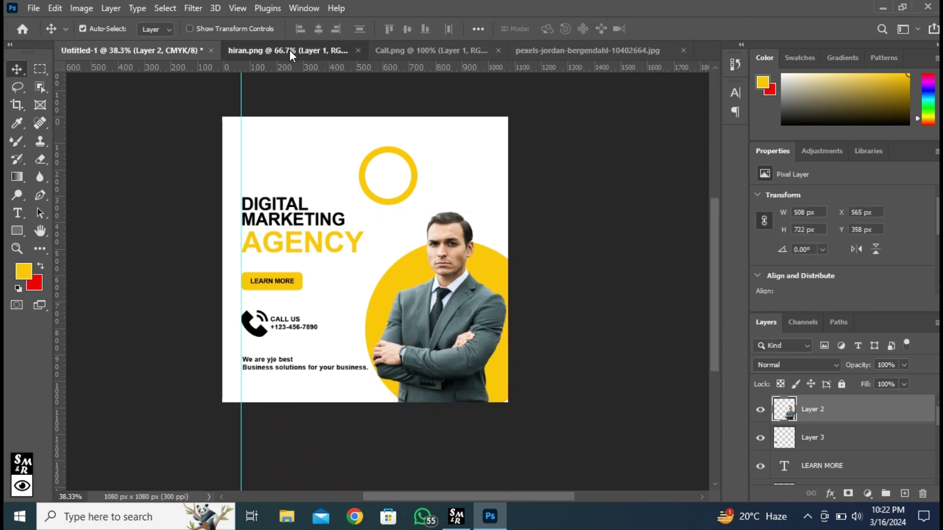
key("ctrl+a")
key("ctrl+c")
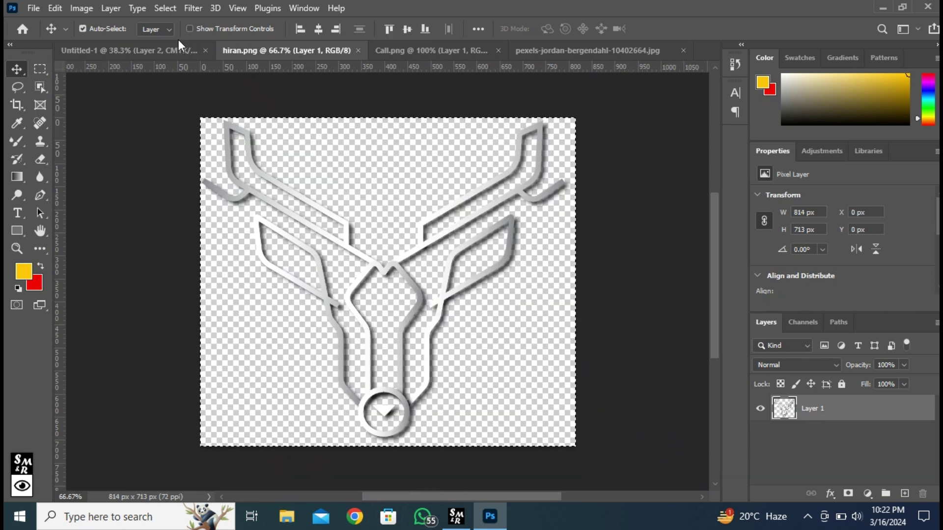
left_click(167, 50)
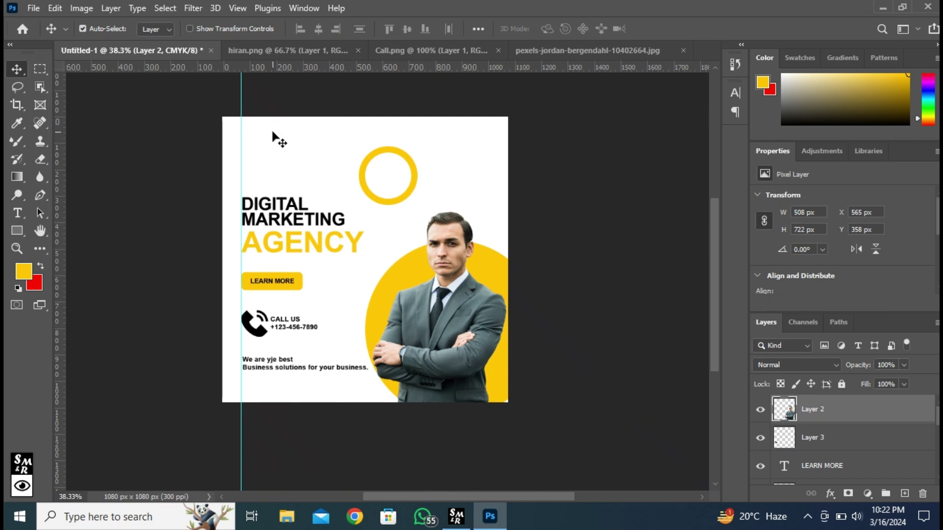
key("ctrl")
key("ctrl+v")
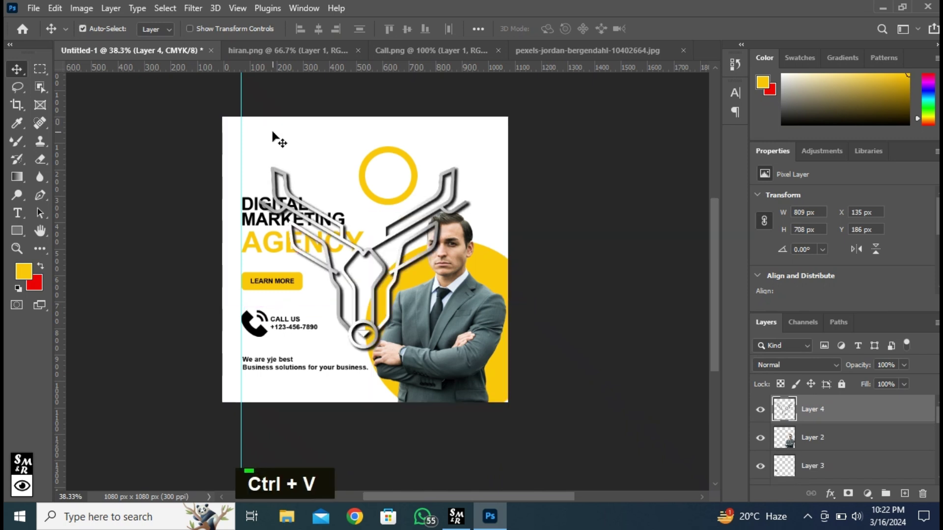
Scale the pasted deer logo to about 92 x 80 px and place it above the headline at about X 80, Y 83 px.
key("ctrl+t")
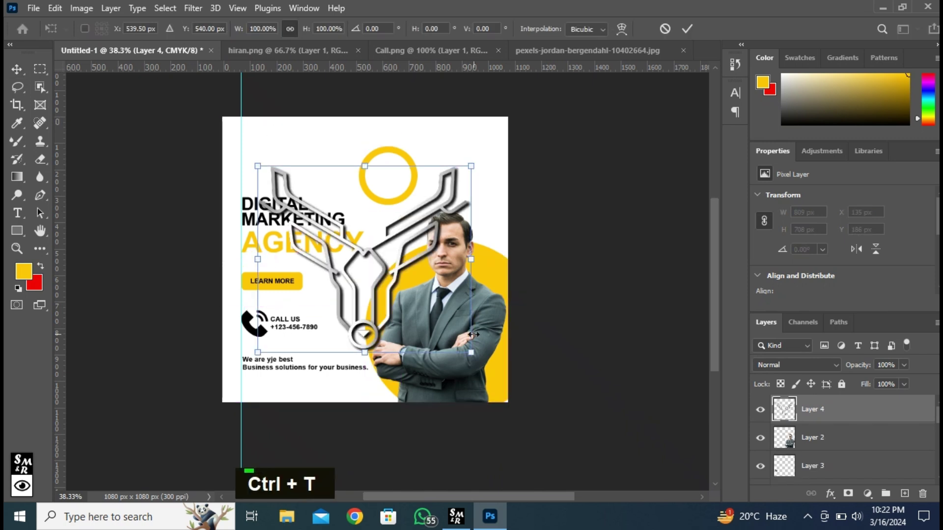
left_click_drag(470, 352, 254, 146)
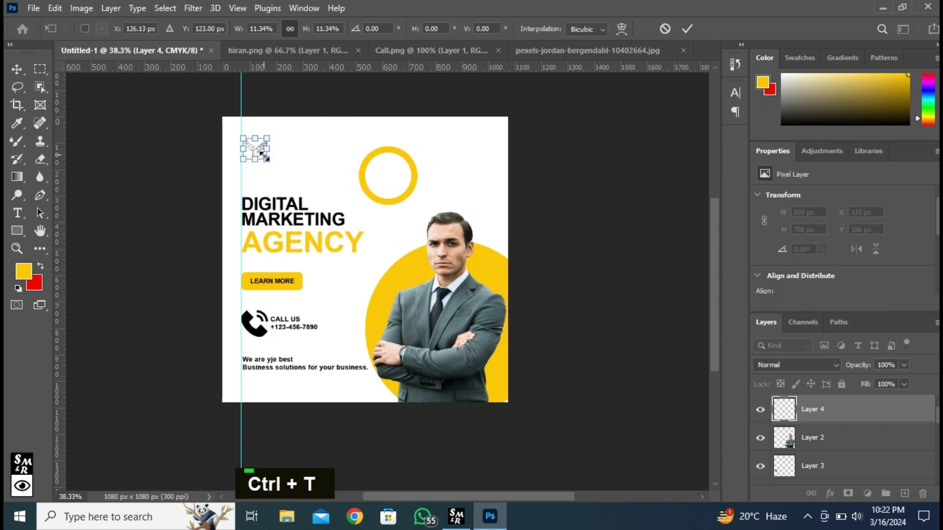
left_click(685, 27)
scroll(759, 416, "up", 1)
left_click(760, 409)
left_click(760, 410)
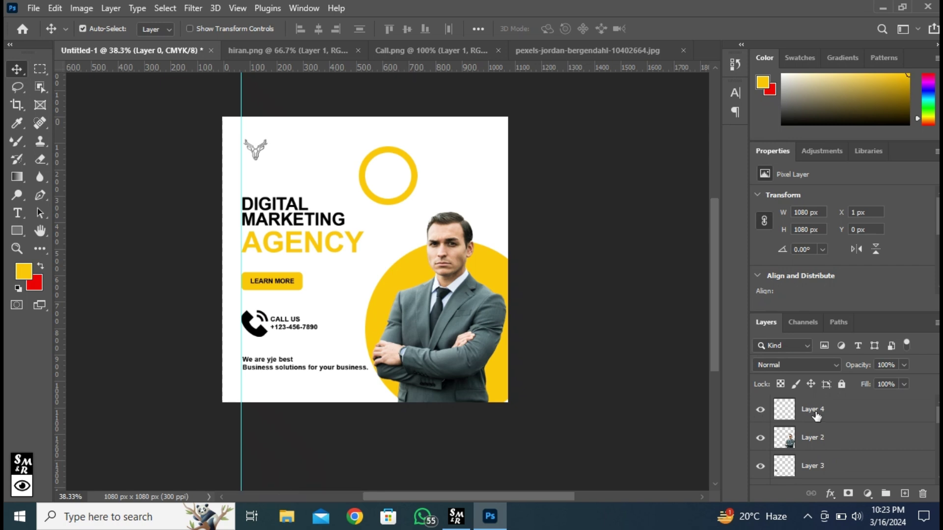
Nudge the deer logo left to X 70 px to align it with the headline's vertical guide.
left_click(842, 413)
key("ctrl+t")
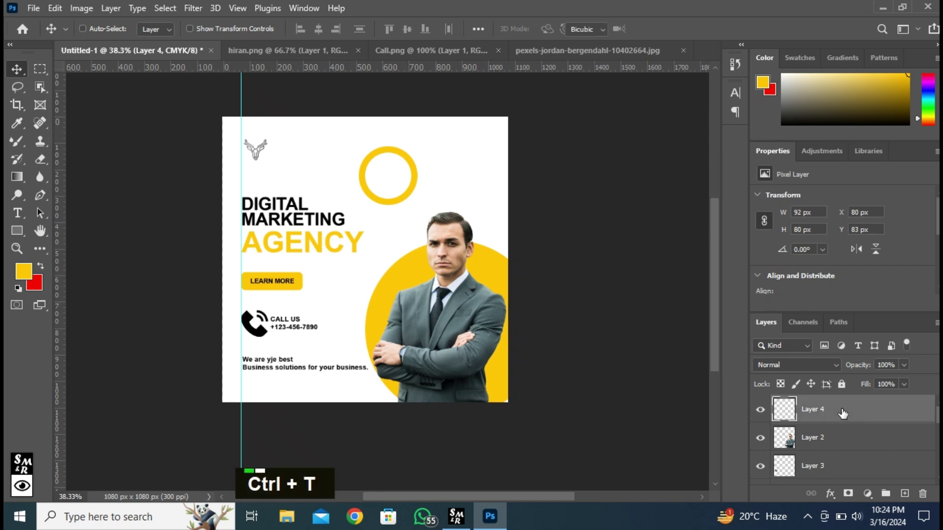
key("Left")
key("Left")
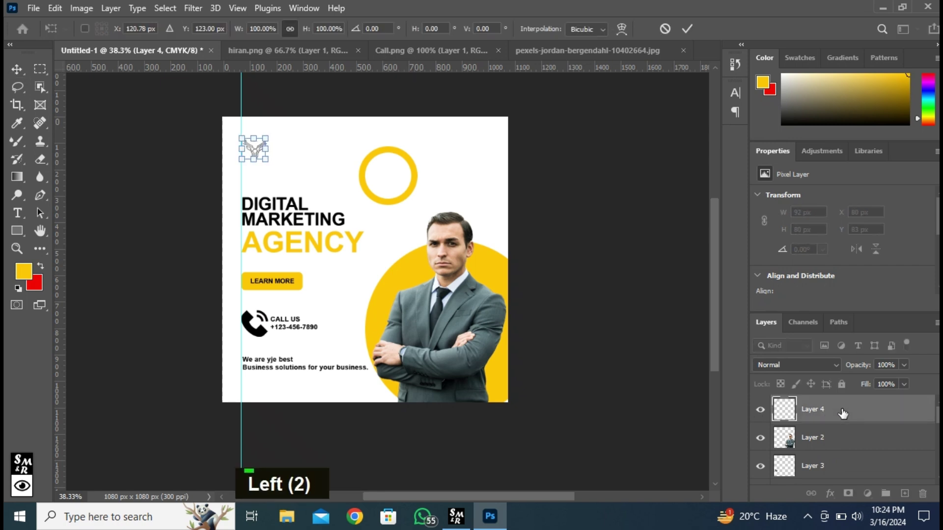
key("Left")
key("Left")
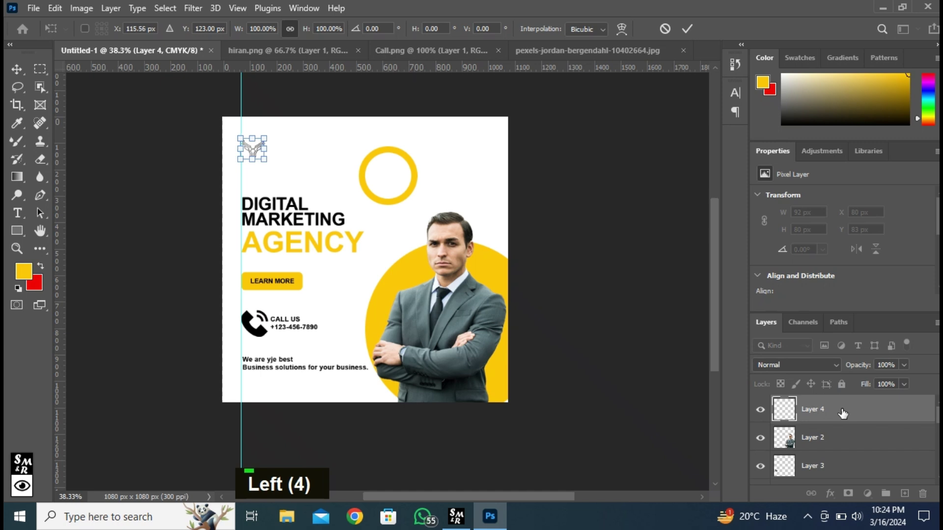
left_click(688, 29)
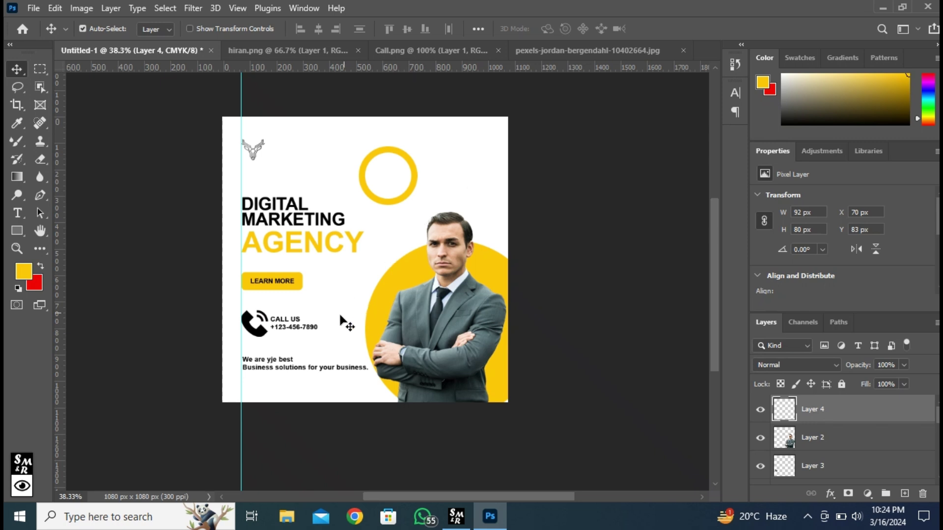
Duplicate the CALL US contact text beside the deer logo at about X 160, Y 120 px and reword it "YOUR LOGO".
left_click(300, 327)
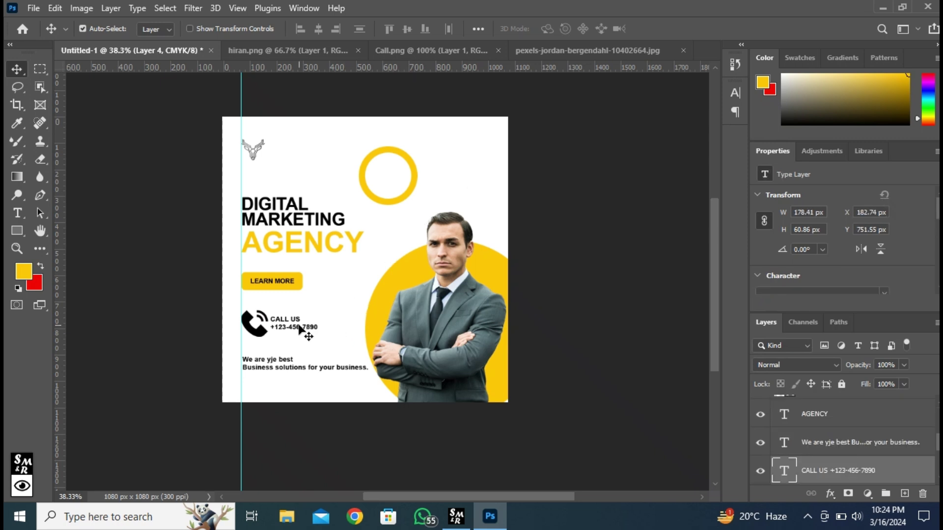
left_click_drag(299, 326, 293, 164)
double_click(293, 158)
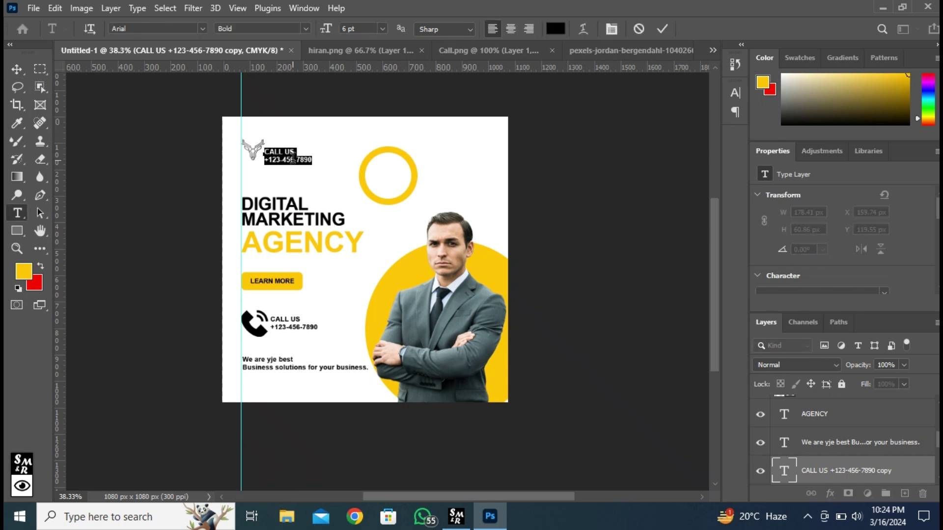
key("Caps_Lock")
type("YOUR ")
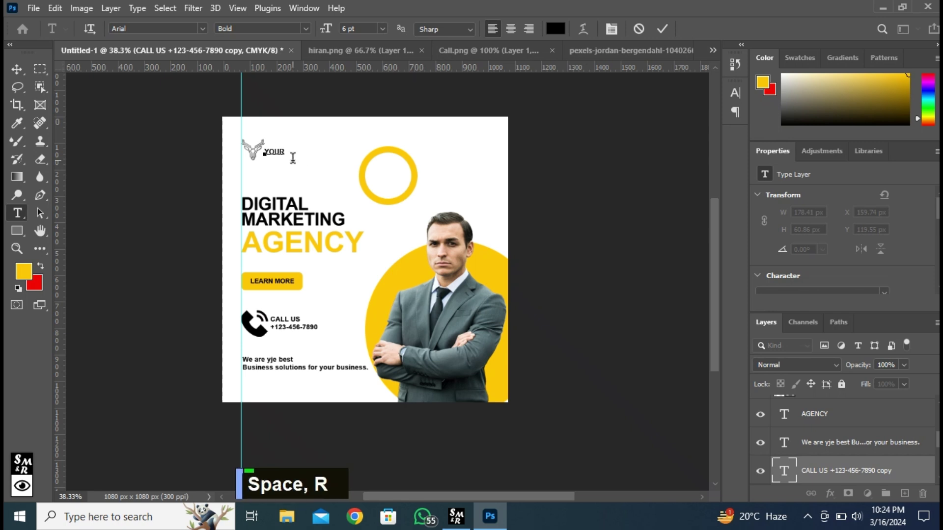
type("LOGO")
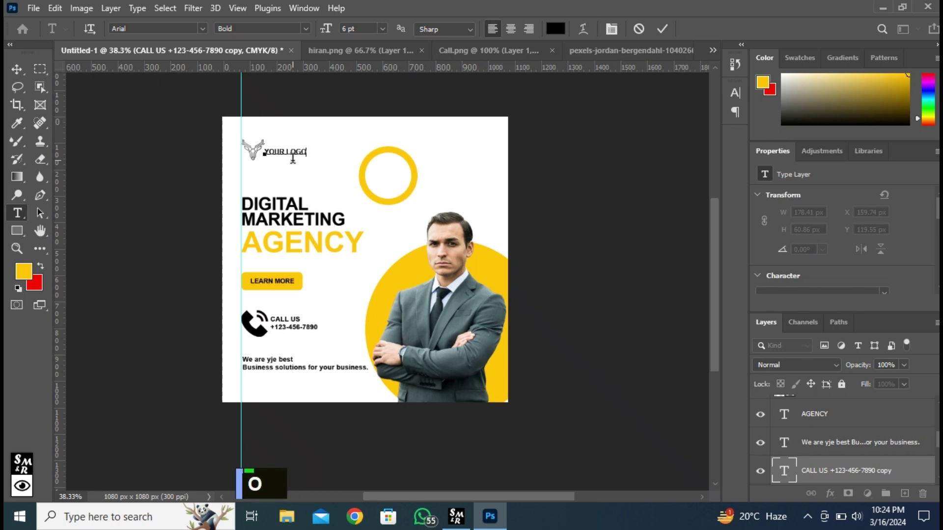
left_click(663, 28)
key("v")
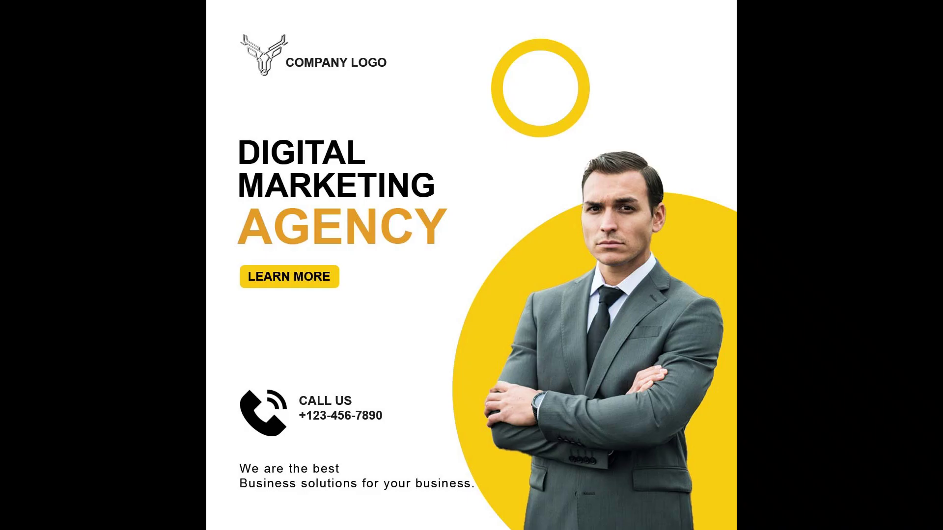